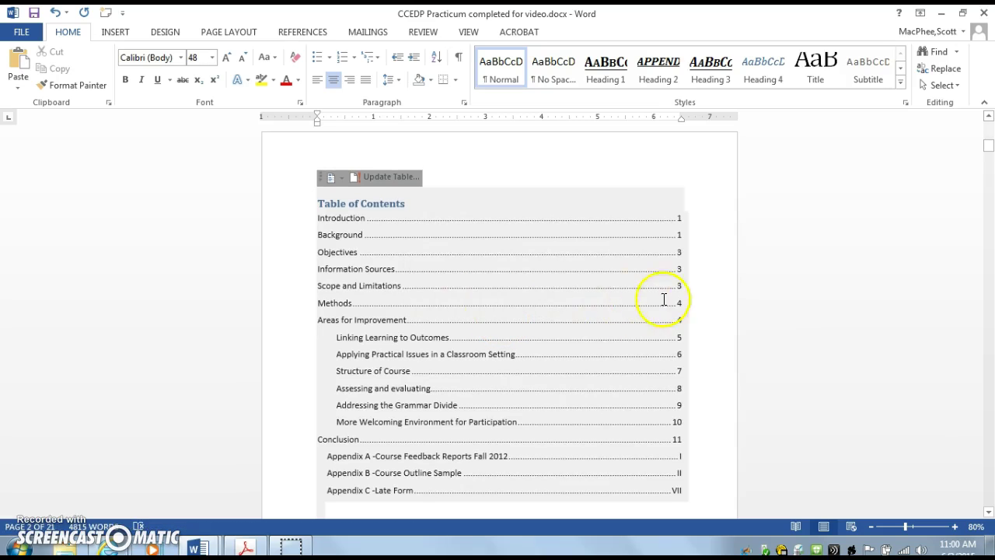
Examine the finished report's table of contents, including its heading levels, page numbers and the Roman-numeral page footer.
{"action": "left_click", "coordinate": [721, 300]}
{"action": "left_click", "coordinate": [380, 255]}
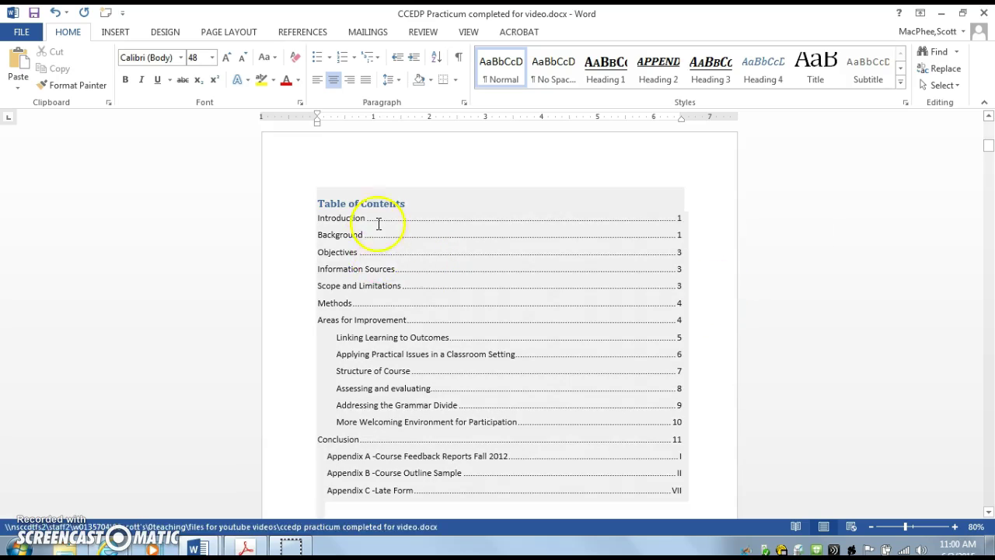
{"action": "left_click", "coordinate": [693, 223]}
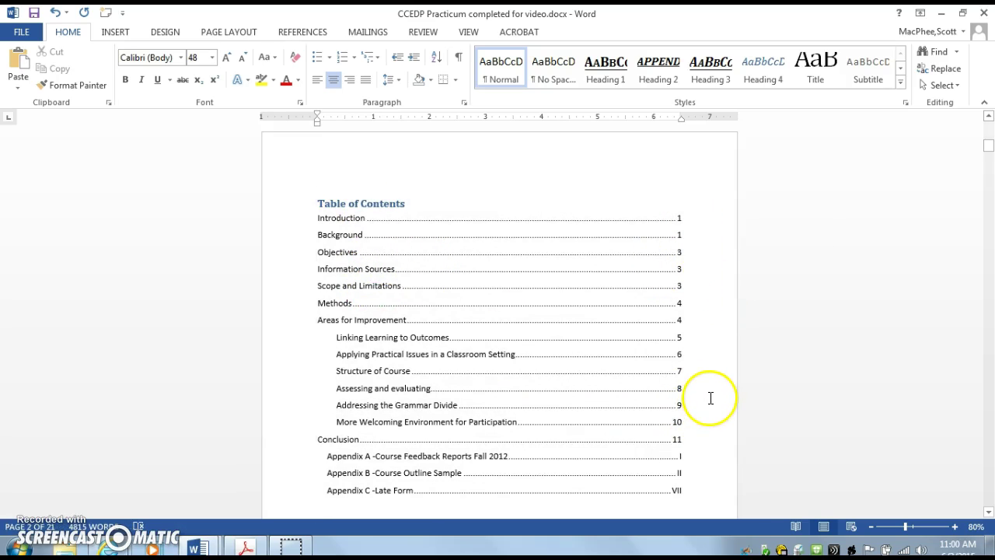
{"action": "scroll", "coordinate": [622, 373], "scroll_direction": "down", "scroll_amount": 1}
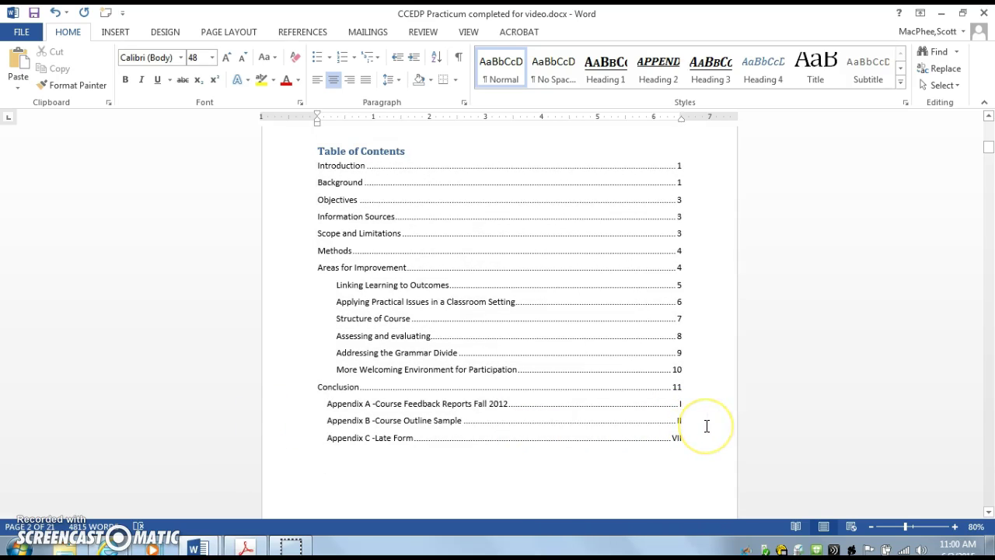
{"action": "scroll", "coordinate": [706, 426], "scroll_direction": "down", "scroll_amount": 6}
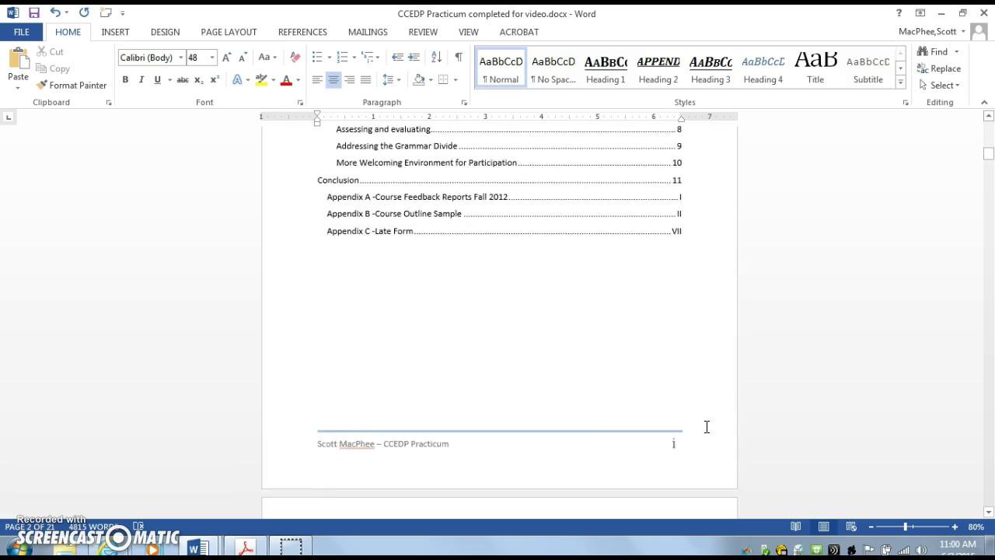
{"action": "left_click", "coordinate": [571, 380]}
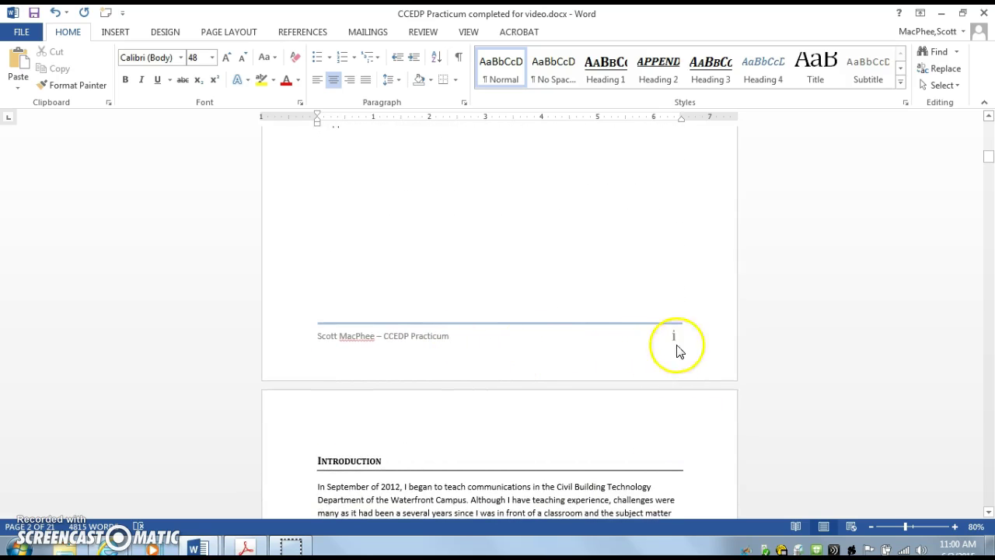
Review the finished report's formatting from the Introduction through Background and the Teaching Experience table to the Objectives section.
{"action": "scroll", "coordinate": [701, 428], "scroll_direction": "down", "scroll_amount": 5}
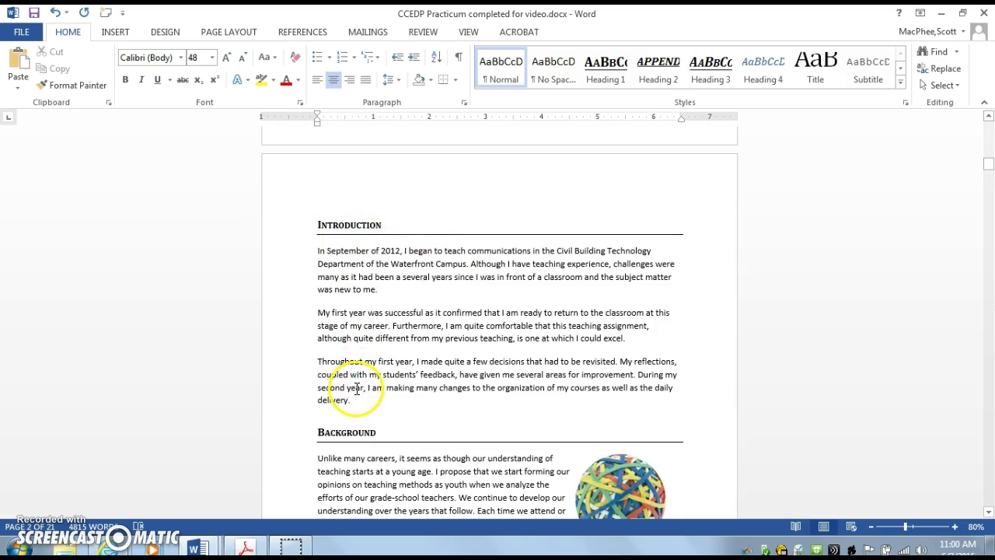
{"action": "scroll", "coordinate": [356, 389], "scroll_direction": "down", "scroll_amount": 5}
{"action": "mouse_move", "coordinate": [601, 315]}
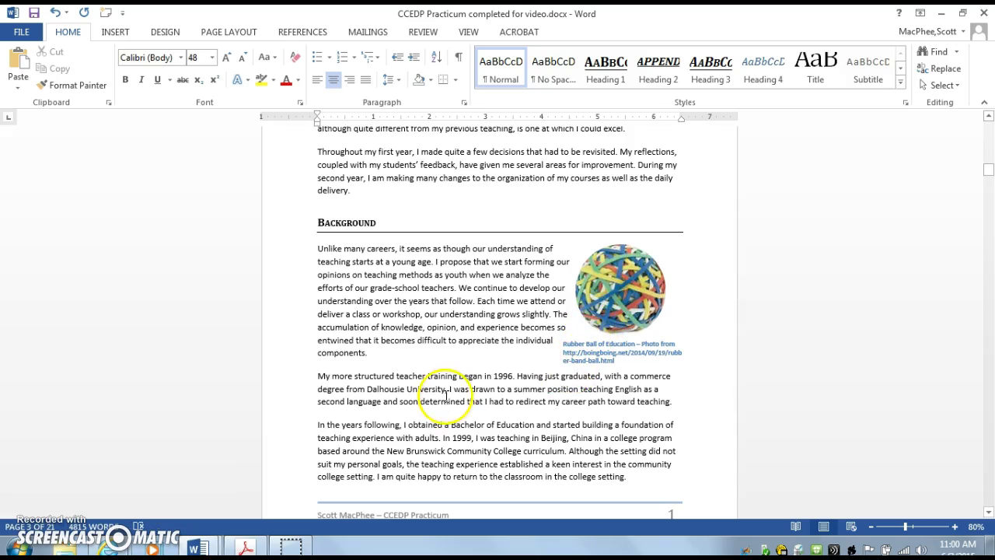
{"action": "scroll", "coordinate": [443, 397], "scroll_direction": "down", "scroll_amount": 2}
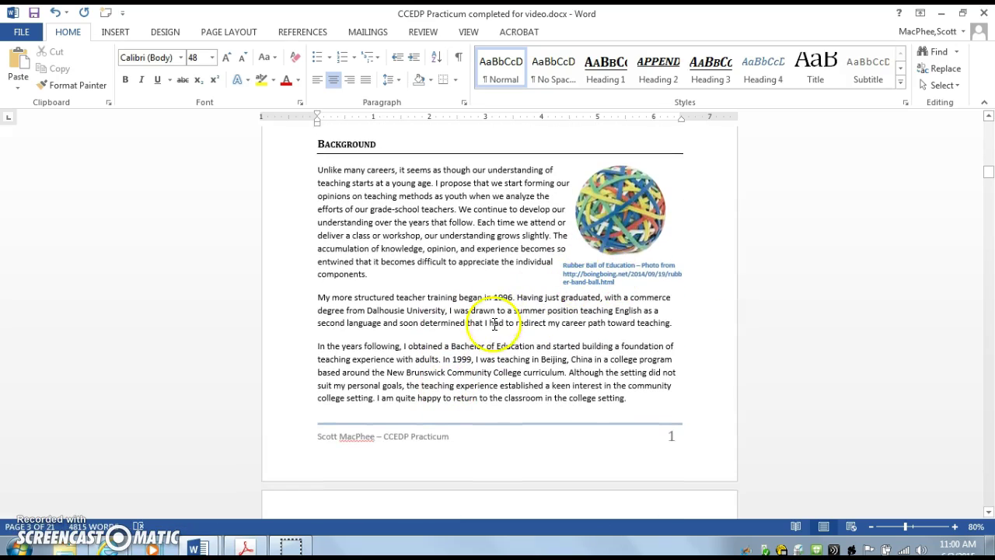
{"action": "scroll", "coordinate": [486, 336], "scroll_direction": "down", "scroll_amount": 12}
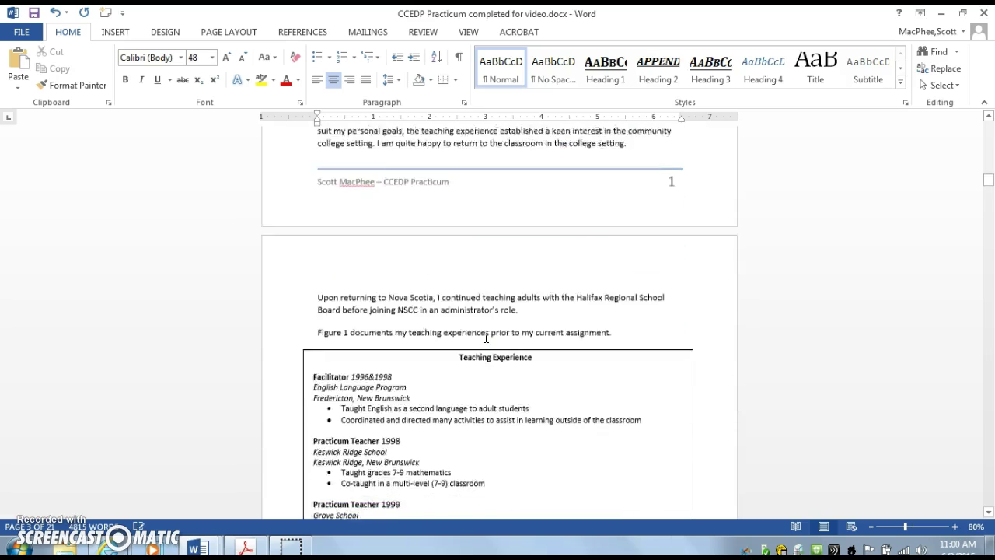
{"action": "scroll", "coordinate": [486, 336], "scroll_direction": "down", "scroll_amount": 12}
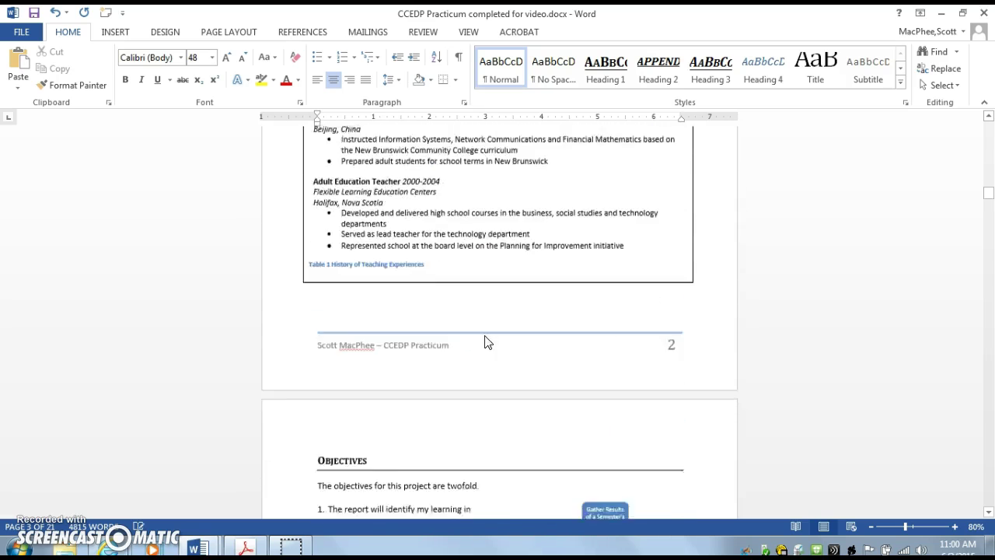
{"action": "scroll", "coordinate": [486, 335], "scroll_direction": "down", "scroll_amount": 1}
{"action": "left_click", "coordinate": [584, 326]}
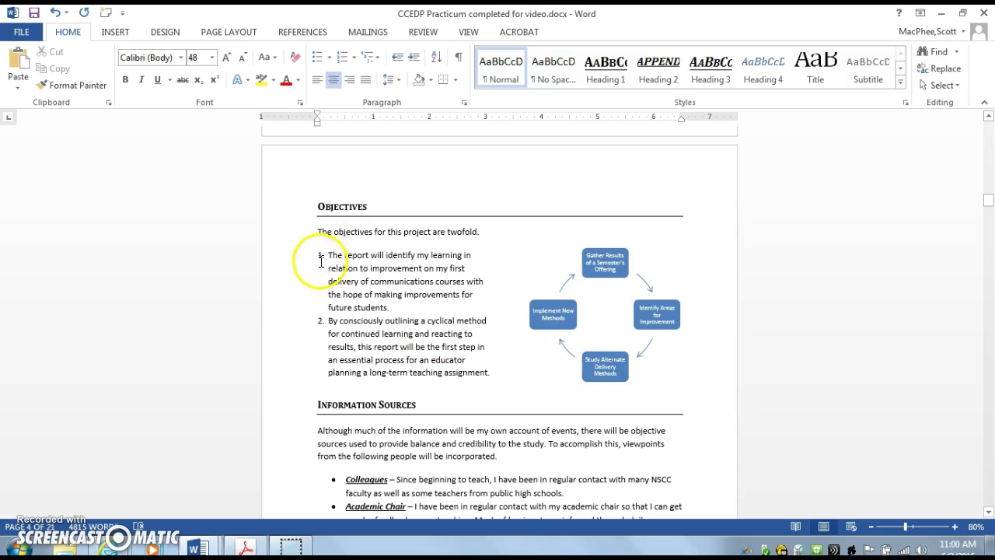
Review the finished report's lists, indented quotations, subheadings and captioned chart from Information Sources through Linking Learning to Outcomes.
{"action": "scroll", "coordinate": [352, 313], "scroll_direction": "down", "scroll_amount": 1}
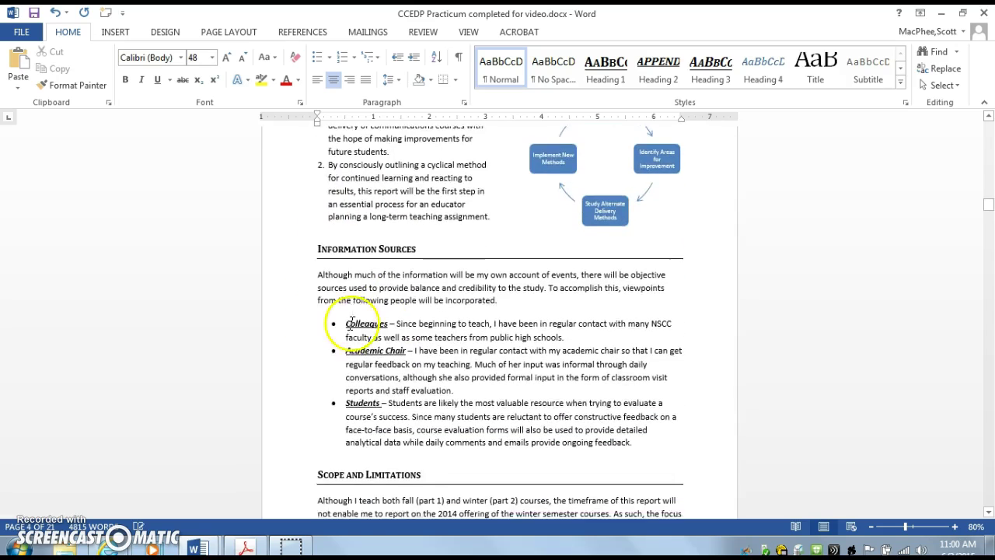
{"action": "scroll", "coordinate": [351, 342], "scroll_direction": "down", "scroll_amount": 8}
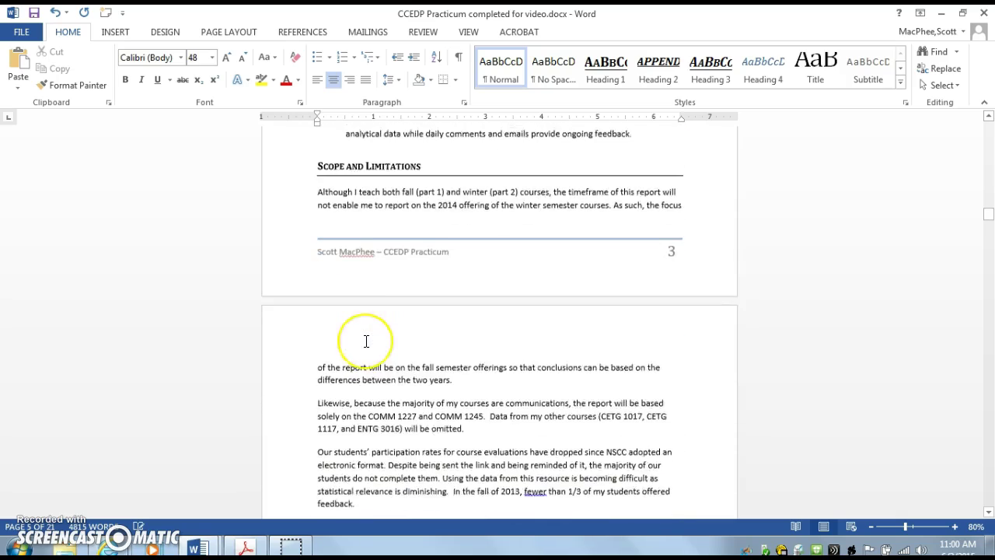
{"action": "scroll", "coordinate": [366, 342], "scroll_direction": "down", "scroll_amount": 6}
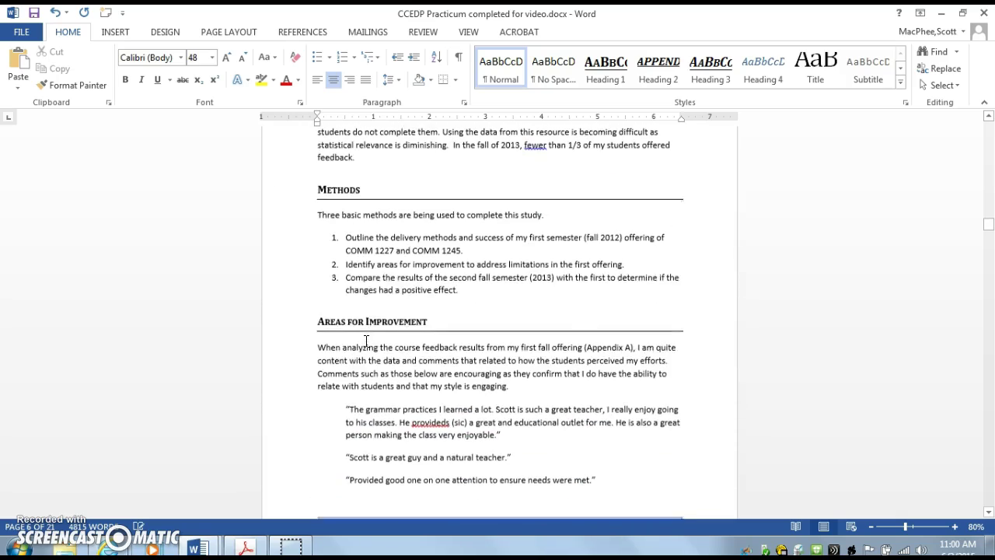
{"action": "scroll", "coordinate": [373, 274], "scroll_direction": "down", "scroll_amount": 7}
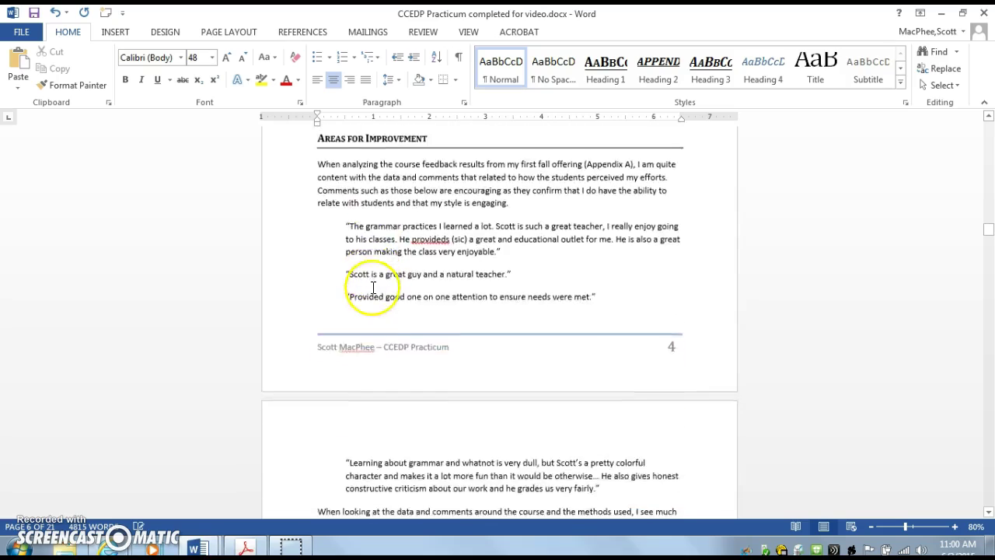
{"action": "scroll", "coordinate": [377, 275], "scroll_direction": "up", "scroll_amount": 3}
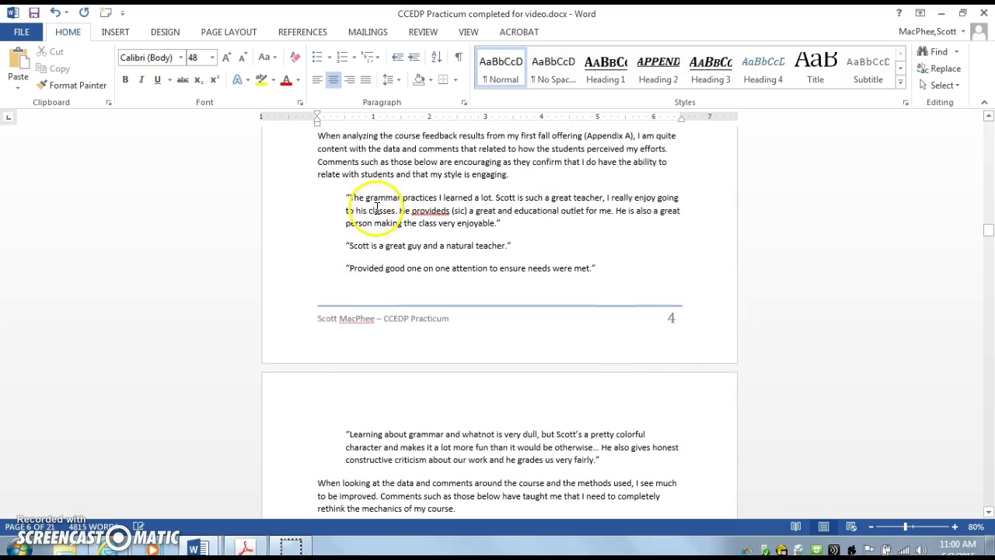
{"action": "scroll", "coordinate": [373, 265], "scroll_direction": "down", "scroll_amount": 8}
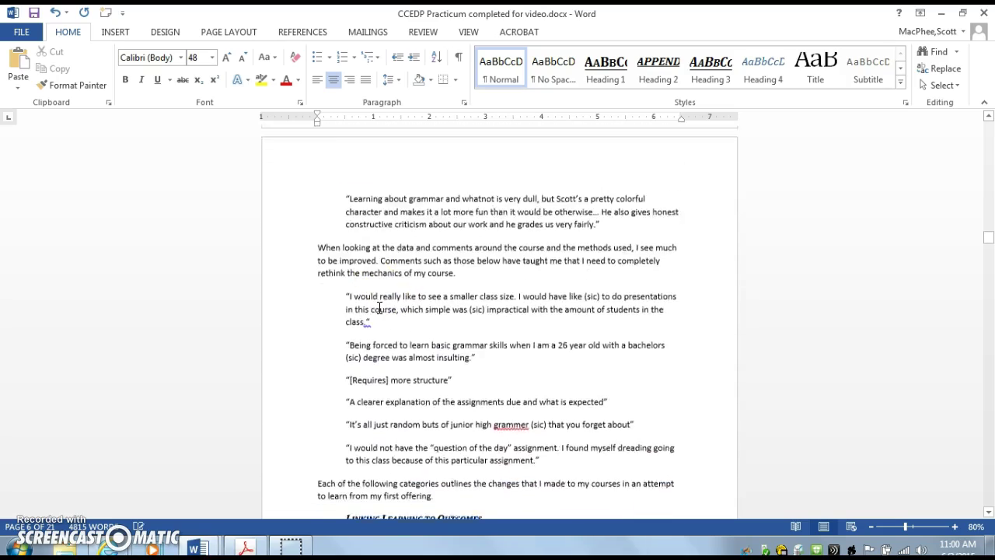
{"action": "scroll", "coordinate": [379, 307], "scroll_direction": "down", "scroll_amount": 4}
{"action": "left_click", "coordinate": [809, 311]}
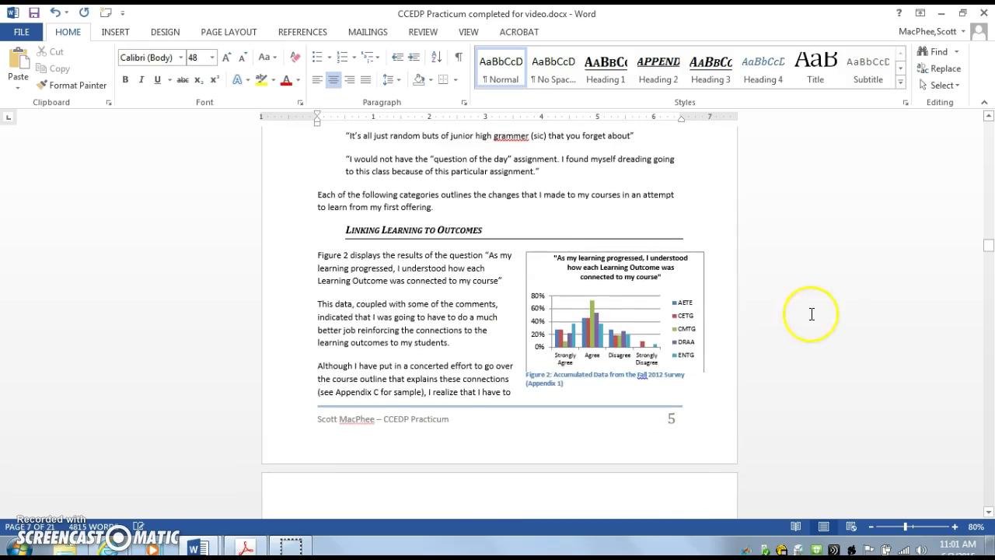
{"action": "left_click", "coordinate": [989, 247]}
{"action": "left_click_drag", "start_coordinate": [989, 257], "coordinate": [988, 125]}
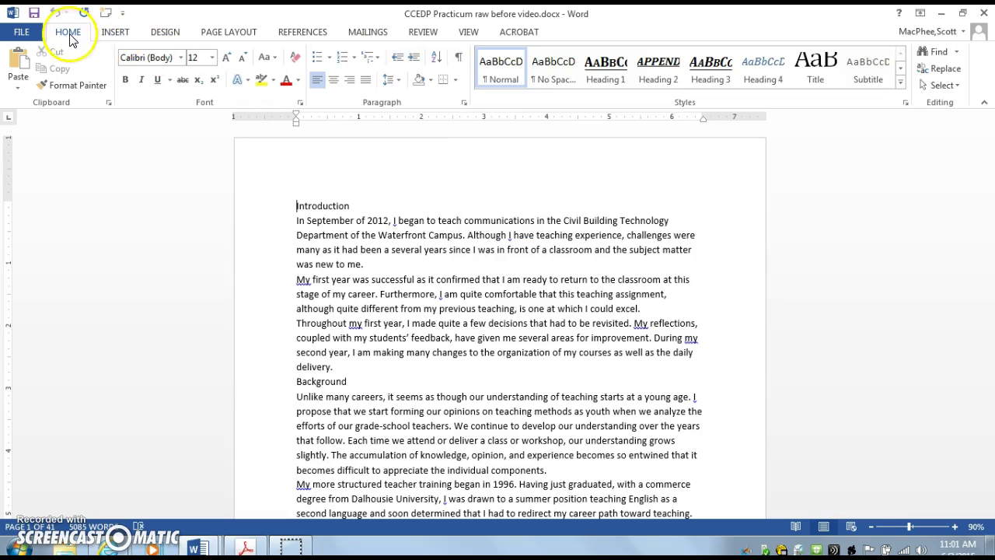
{"action": "left_click", "coordinate": [114, 31]}
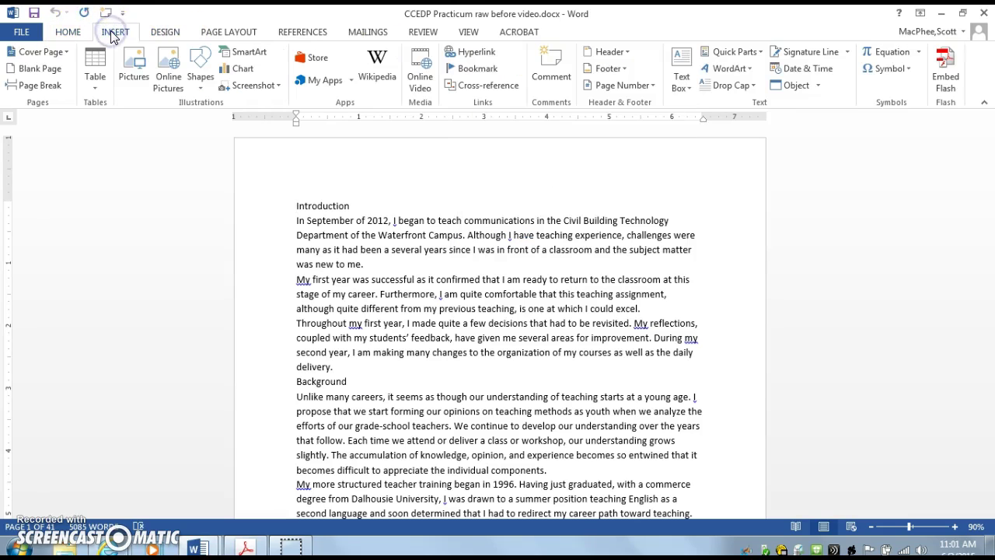
{"action": "left_click", "coordinate": [68, 35]}
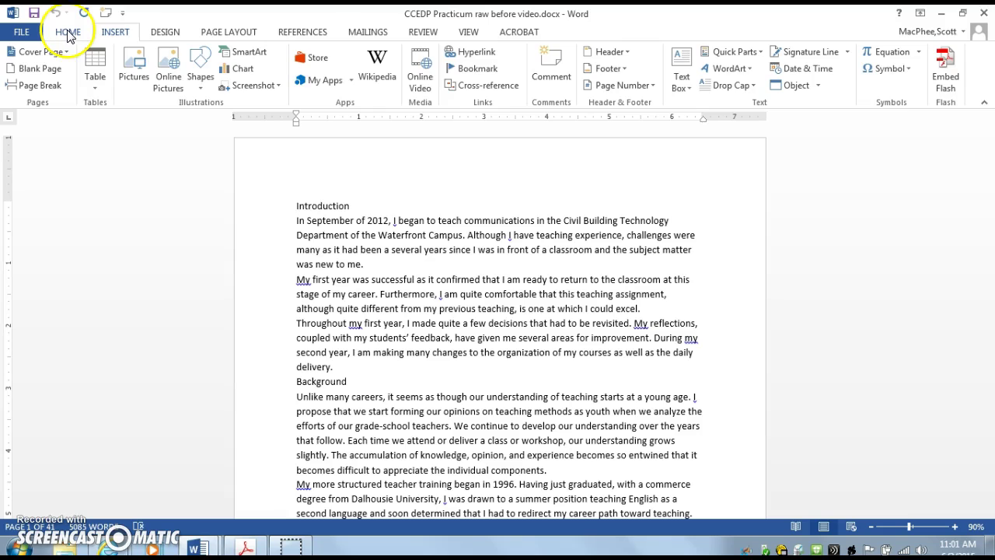
{"action": "left_click", "coordinate": [118, 32]}
{"action": "left_click", "coordinate": [159, 35]}
{"action": "left_click", "coordinate": [70, 35]}
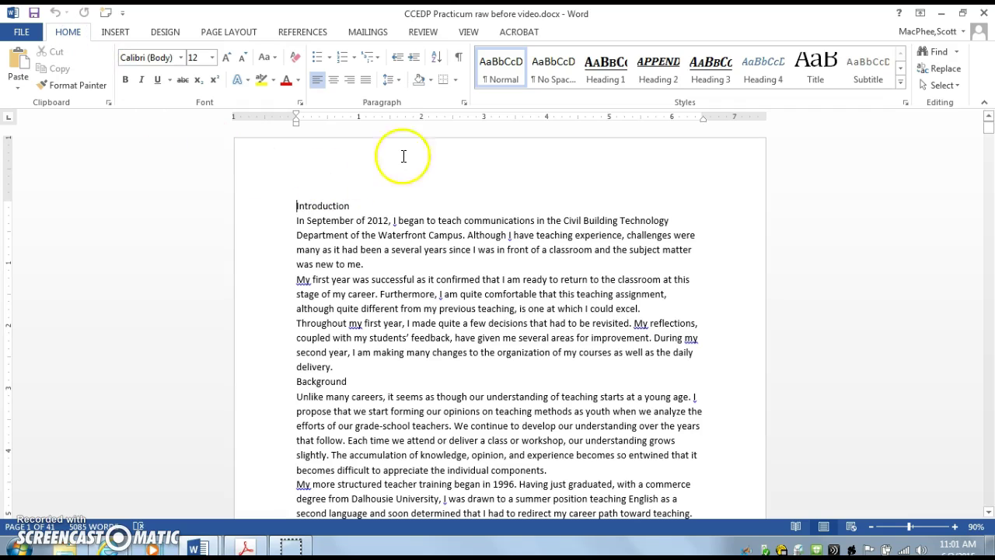
Show the paragraph marks and other hidden formatting symbols throughout the raw report.
{"action": "left_click", "coordinate": [459, 69]}
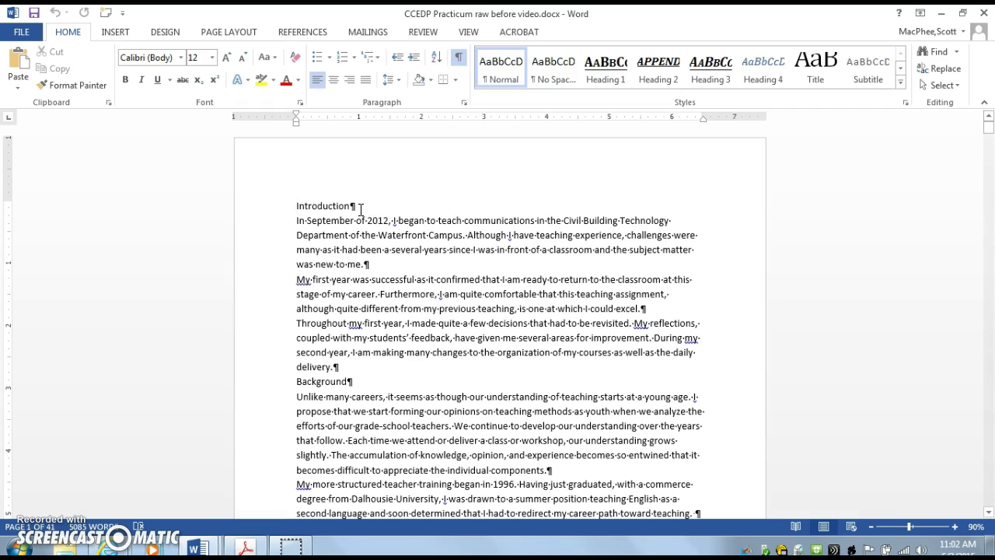
{"action": "left_click", "coordinate": [352, 223]}
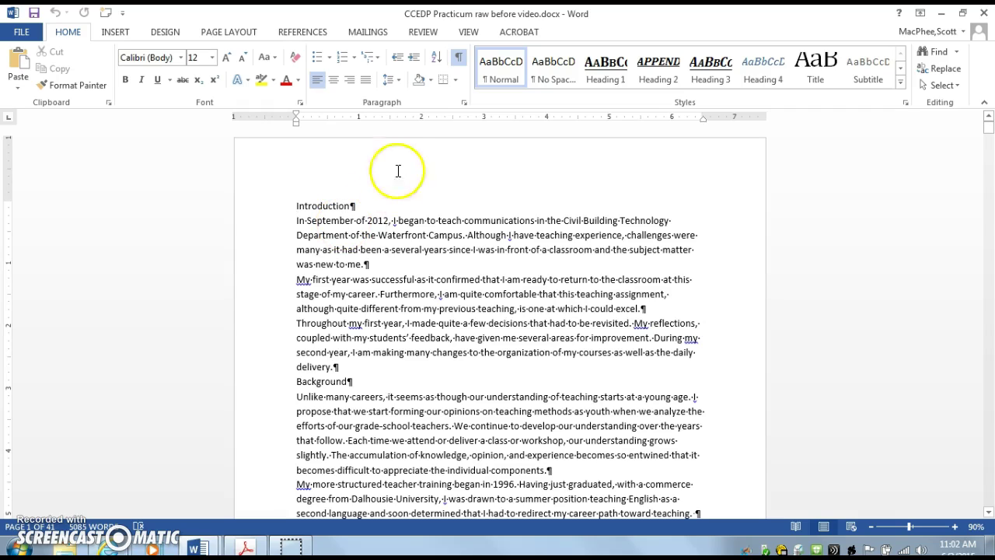
{"action": "scroll", "coordinate": [349, 328], "scroll_direction": "down", "scroll_amount": 15}
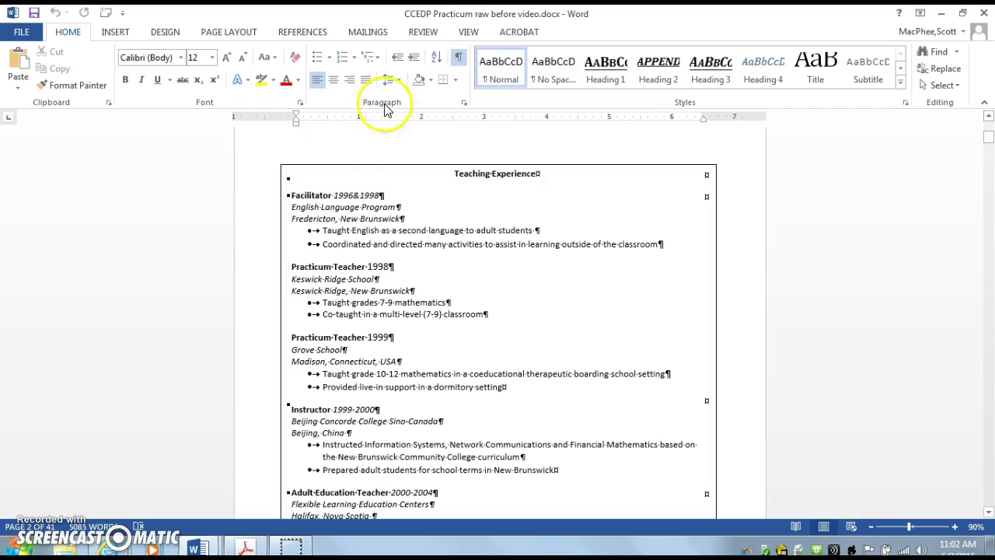
{"action": "left_click", "coordinate": [459, 60]}
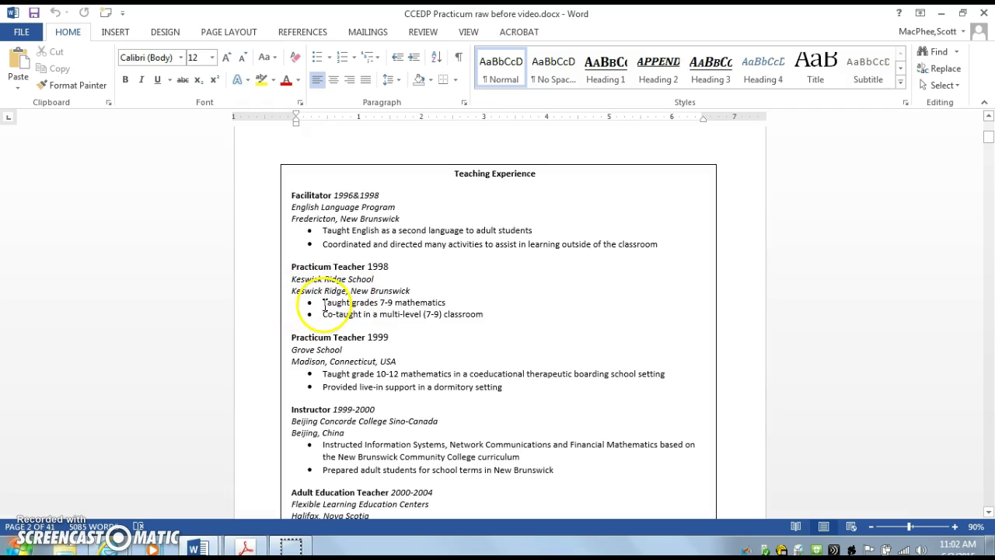
{"action": "left_click", "coordinate": [459, 61]}
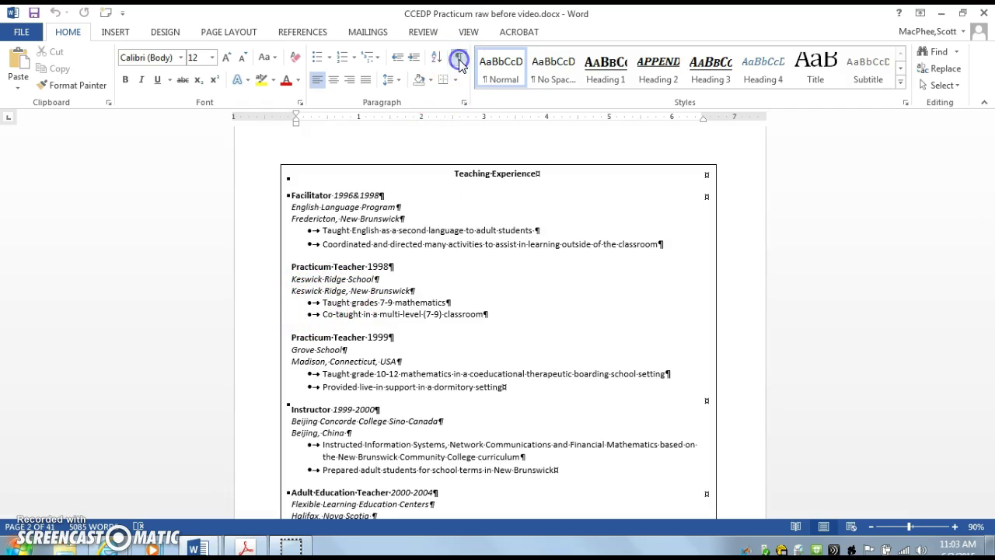
Examine the formatting marks in the Teaching Experience table and the empty space on the page before it.
{"action": "scroll", "coordinate": [469, 324], "scroll_direction": "down", "scroll_amount": 9}
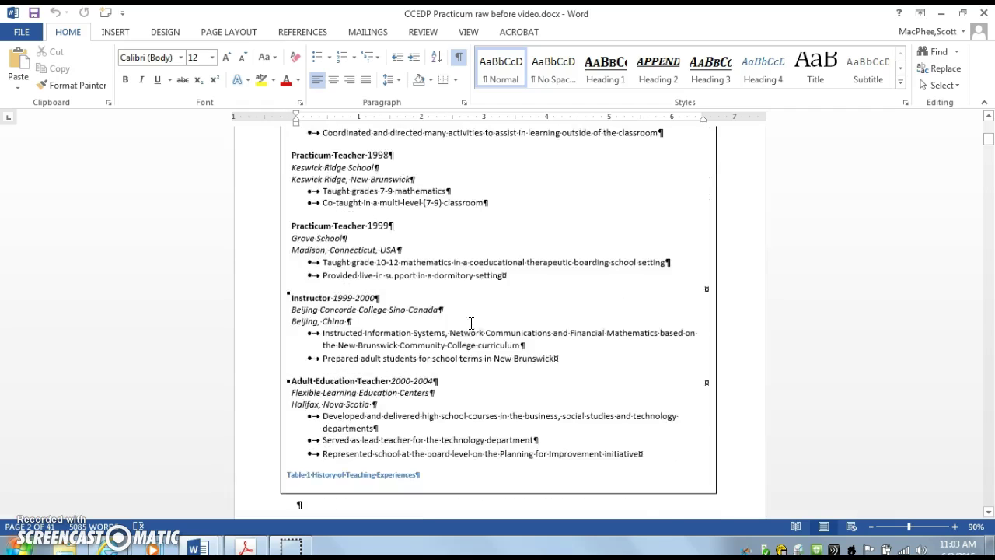
{"action": "scroll", "coordinate": [471, 323], "scroll_direction": "up", "scroll_amount": 2}
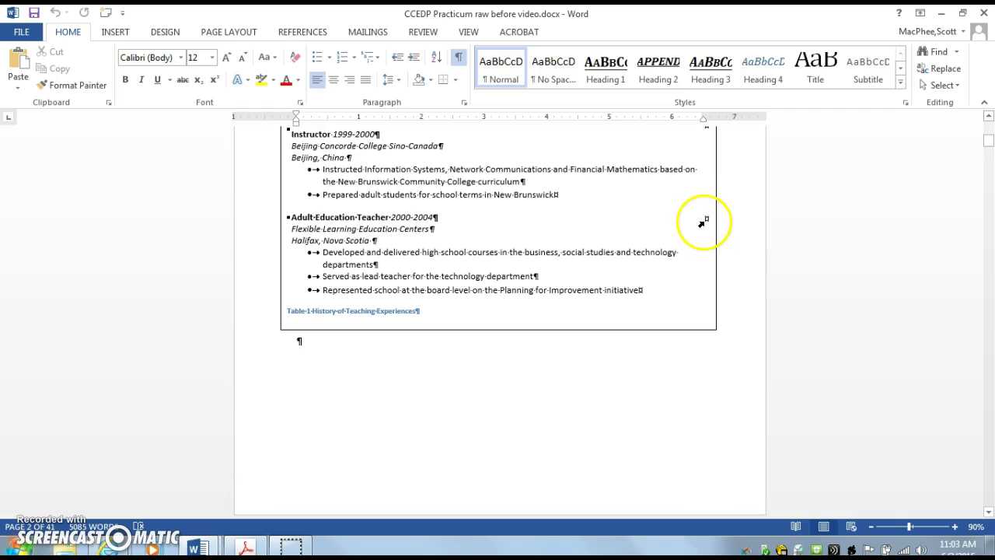
{"action": "scroll", "coordinate": [423, 231], "scroll_direction": "up", "scroll_amount": 6}
{"action": "scroll", "coordinate": [428, 238], "scroll_direction": "up", "scroll_amount": 4}
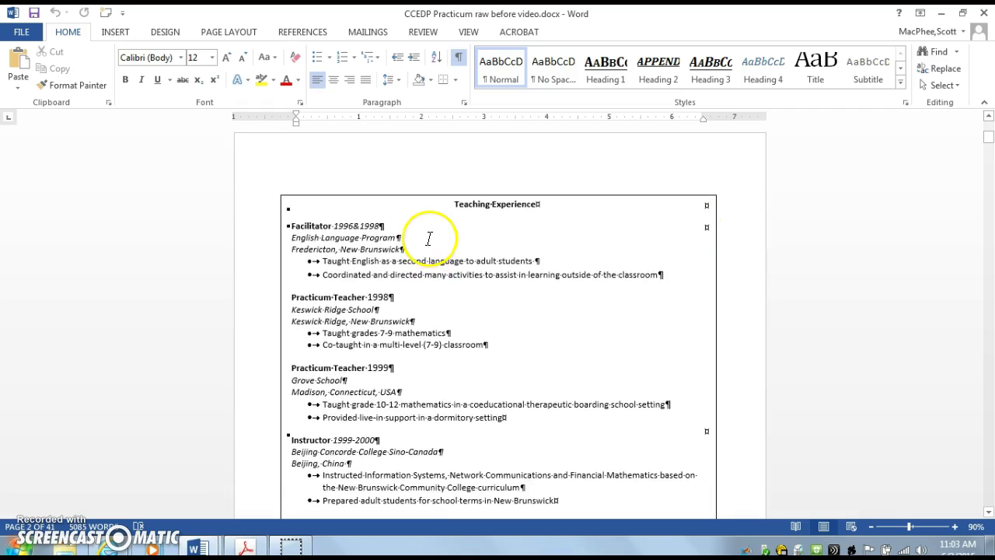
{"action": "scroll", "coordinate": [430, 238], "scroll_direction": "up", "scroll_amount": 2}
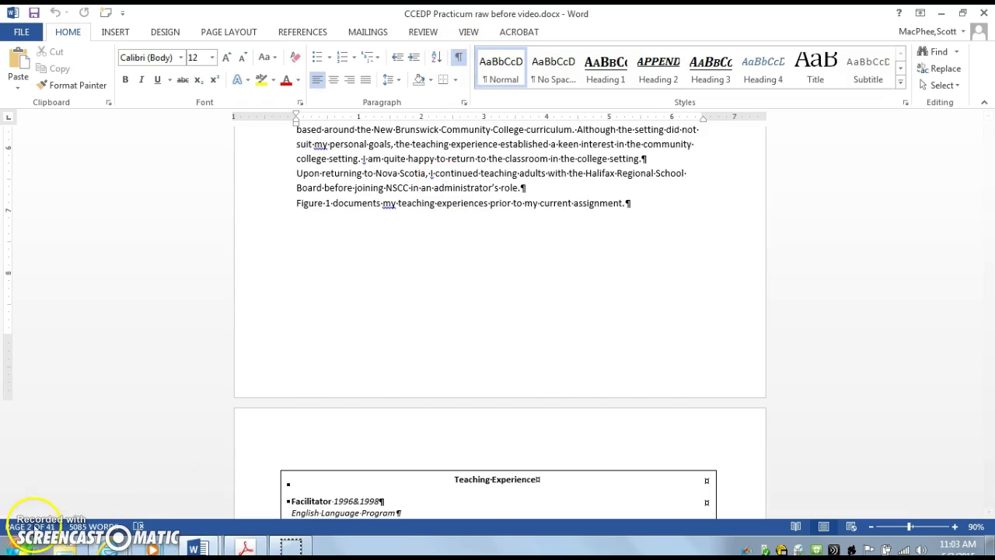
{"action": "left_click", "coordinate": [33, 526]}
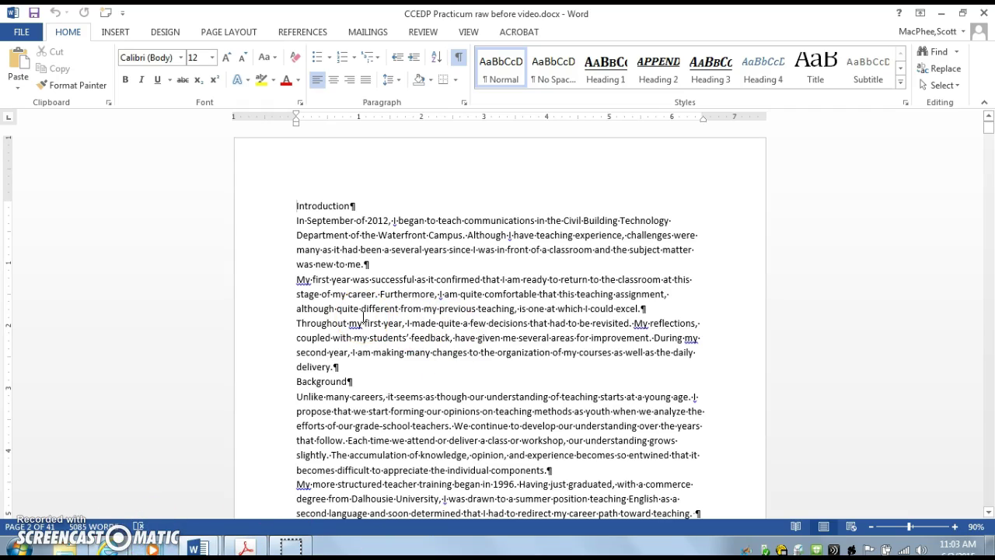
Select the entire document and clear the selection again at its beginning.
{"action": "key", "text": "ctrl+a"}
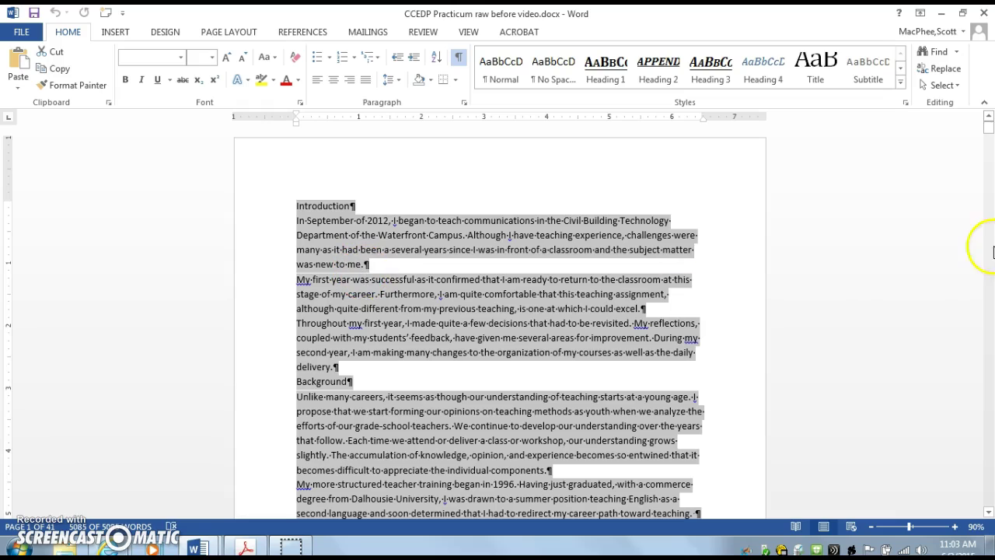
{"action": "left_click_drag", "start_coordinate": [988, 127], "coordinate": [990, 84]}
{"action": "left_click", "coordinate": [350, 222]}
Select the Introduction heading and its three paragraphs, stopping before the Background heading.
{"action": "left_click", "coordinate": [298, 206]}
{"action": "left_click_drag", "start_coordinate": [296, 205], "coordinate": [386, 346]}
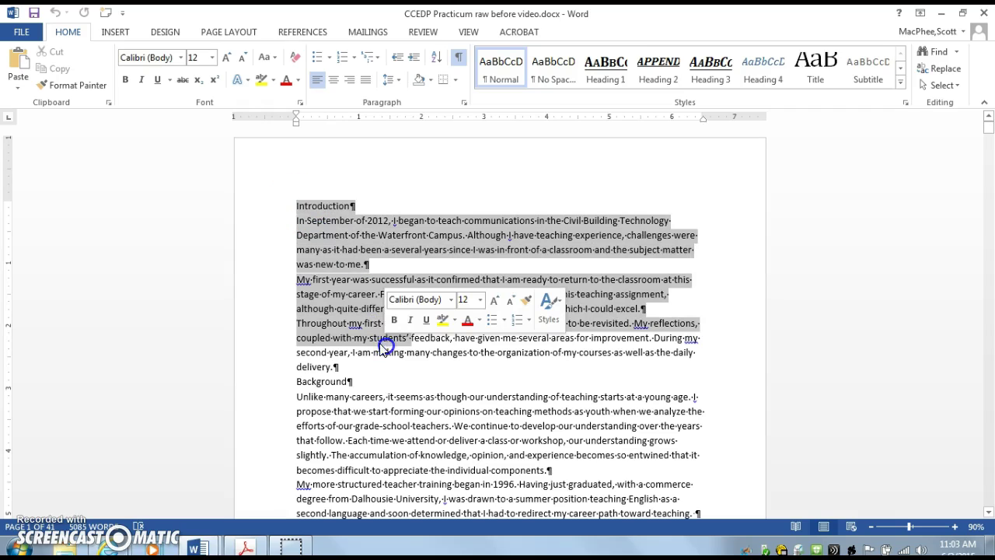
{"action": "left_click_drag", "start_coordinate": [339, 367], "coordinate": [303, 208]}
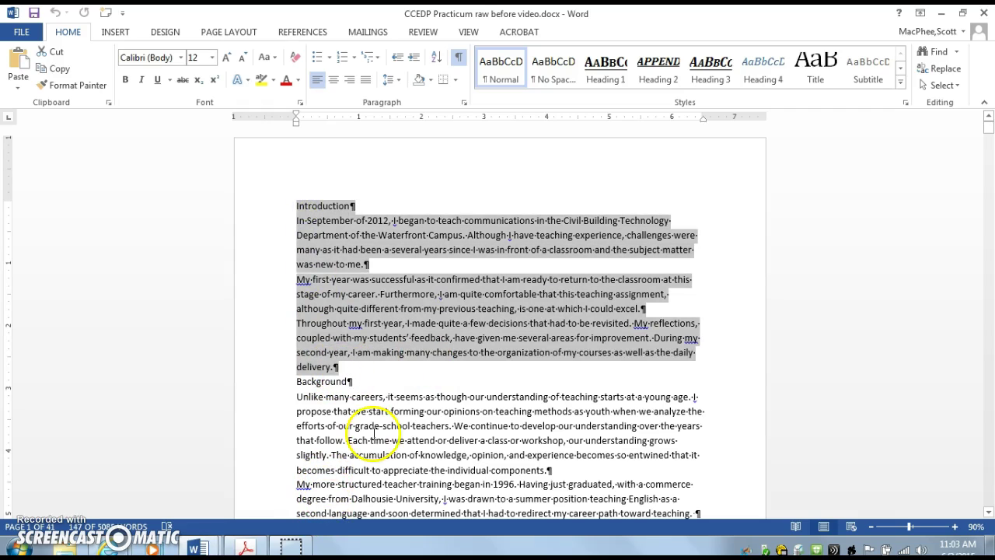
Set the line spacing of the entire document to 1.15.
{"action": "left_click", "coordinate": [380, 384]}
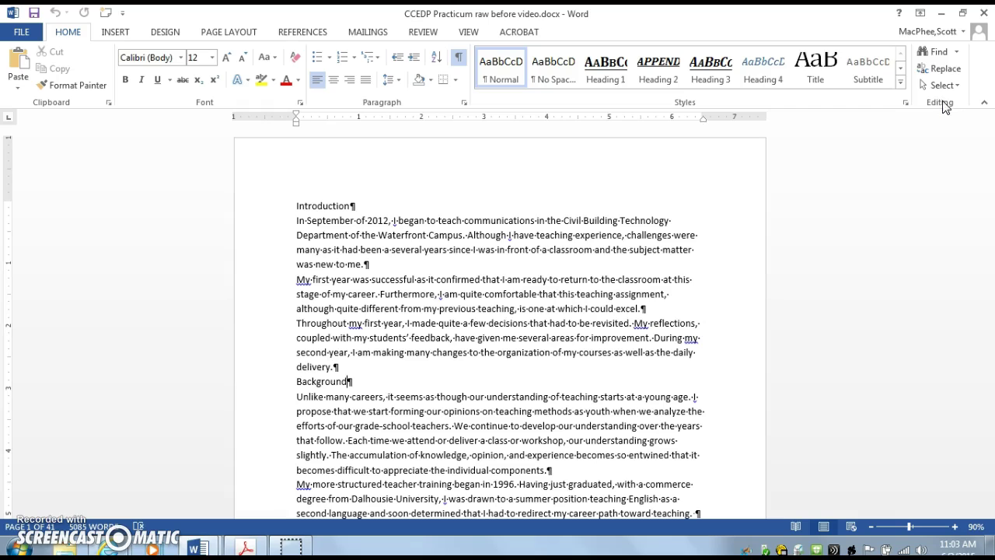
{"action": "left_click", "coordinate": [950, 85]}
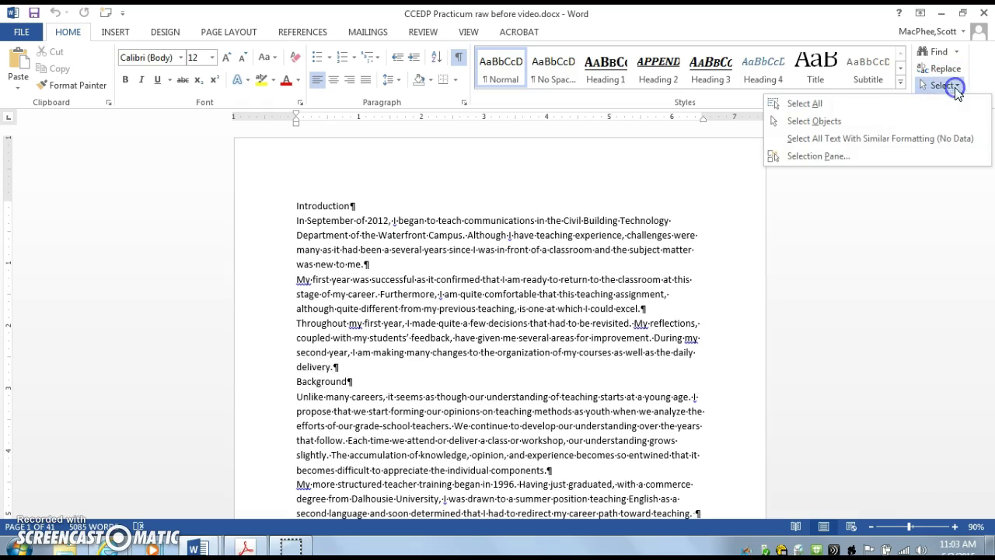
{"action": "left_click", "coordinate": [810, 103]}
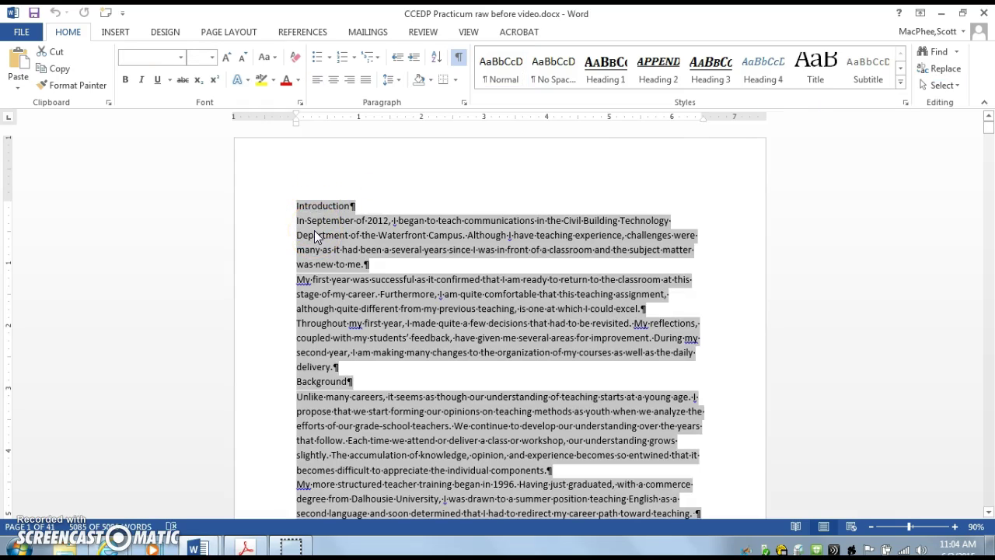
{"action": "left_click", "coordinate": [399, 82]}
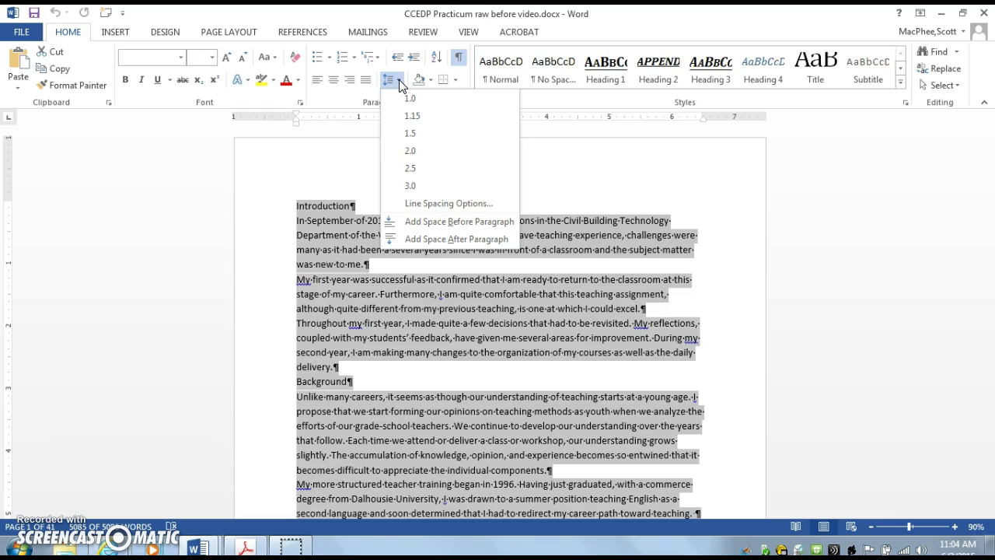
{"action": "left_click", "coordinate": [358, 147]}
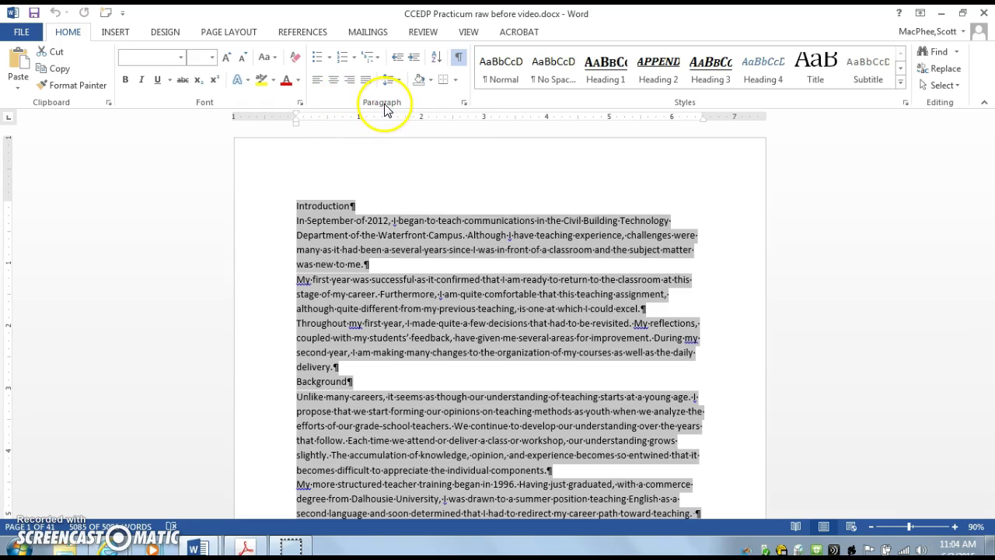
{"action": "left_click", "coordinate": [400, 81]}
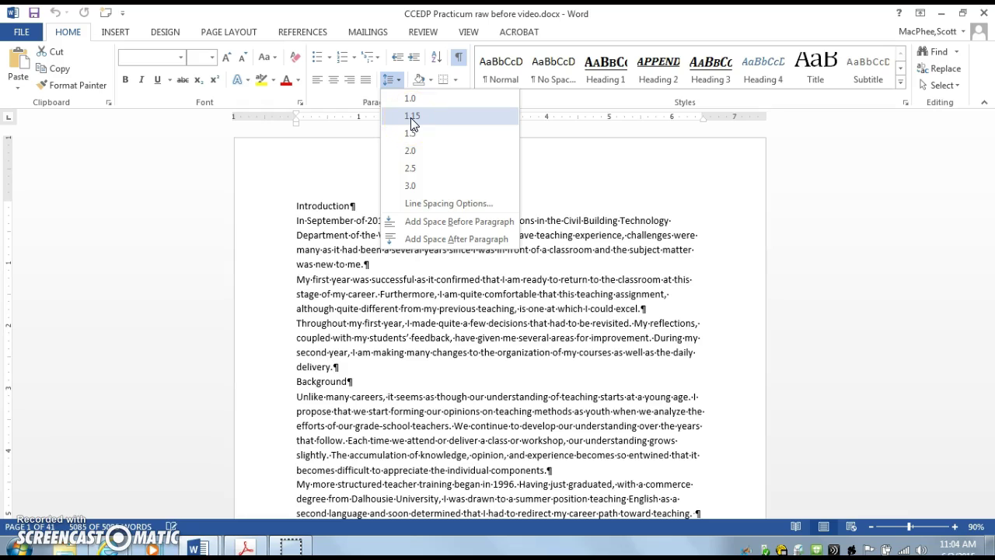
{"action": "left_click", "coordinate": [412, 146]}
{"action": "left_click", "coordinate": [420, 115]}
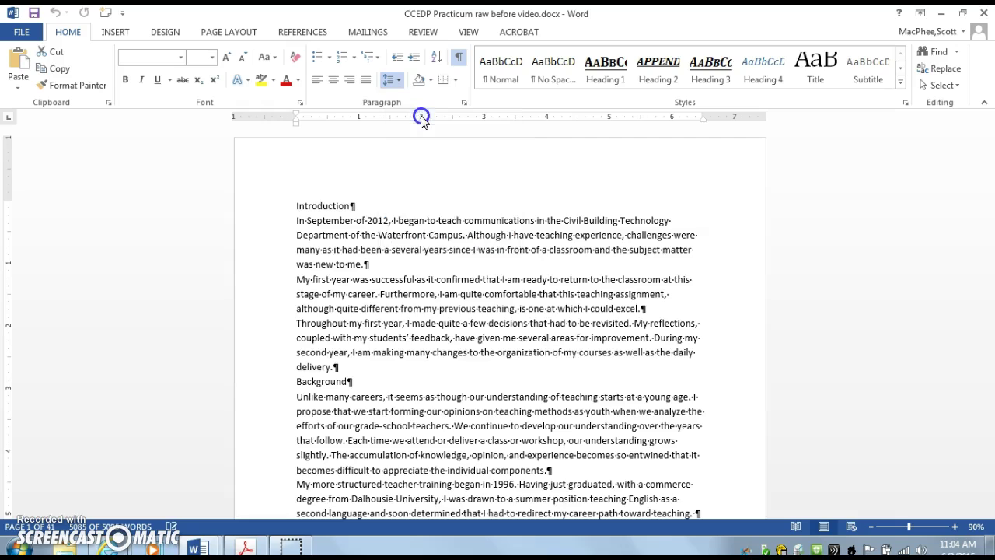
{"action": "left_click", "coordinate": [397, 276]}
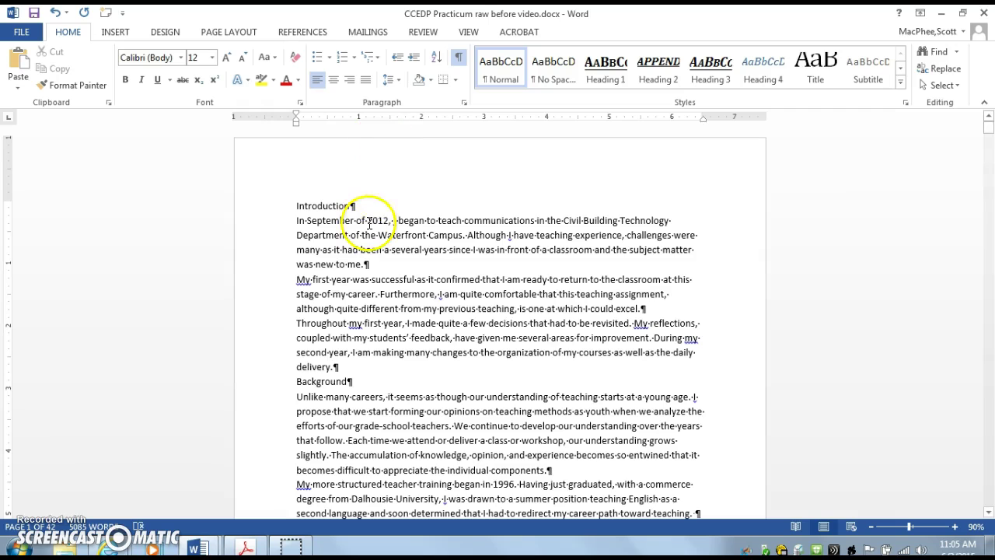
Add space after every paragraph in the document and check how the paragraphs are separated.
{"action": "key", "text": "ctrl+a"}
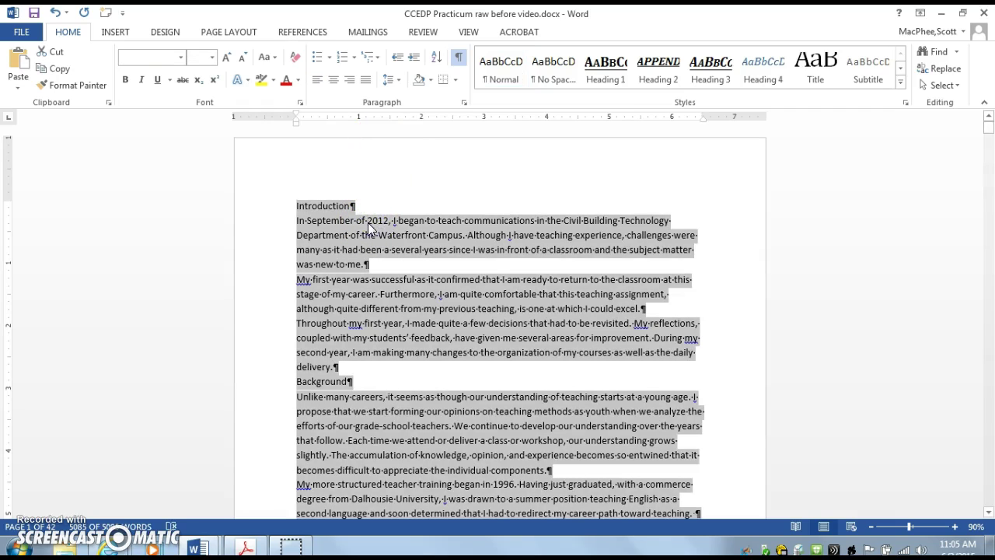
{"action": "left_click", "coordinate": [398, 78]}
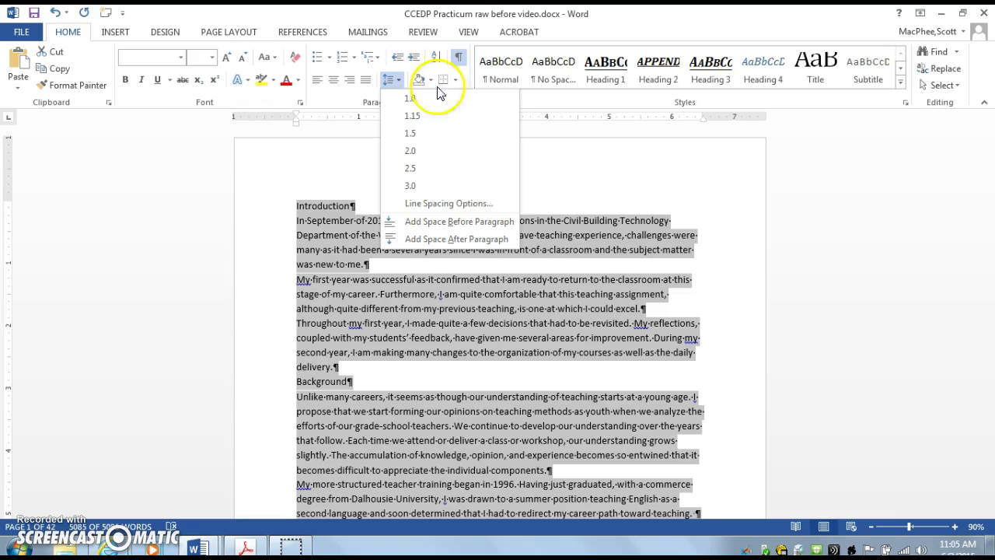
{"action": "left_click", "coordinate": [457, 243]}
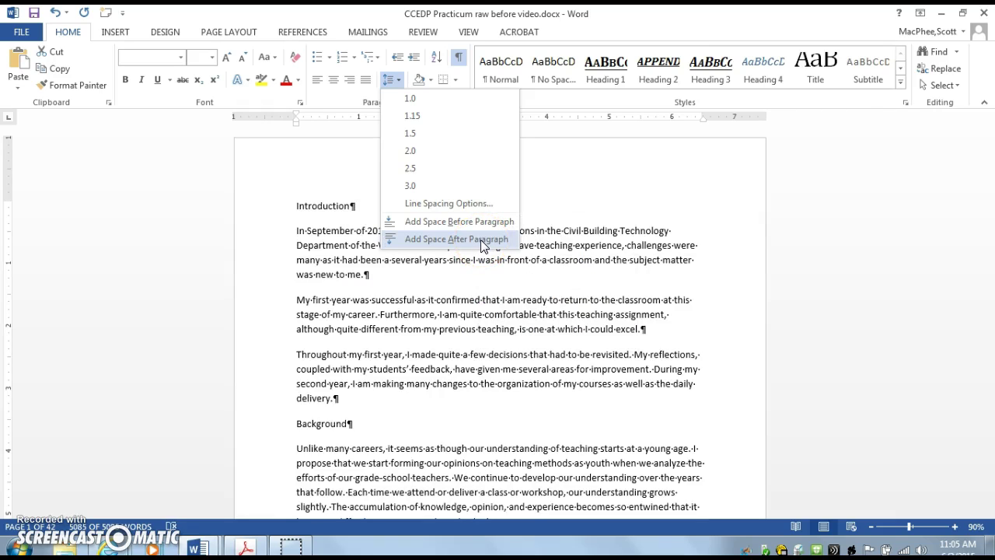
{"action": "left_click", "coordinate": [480, 239]}
{"action": "left_click", "coordinate": [346, 203]}
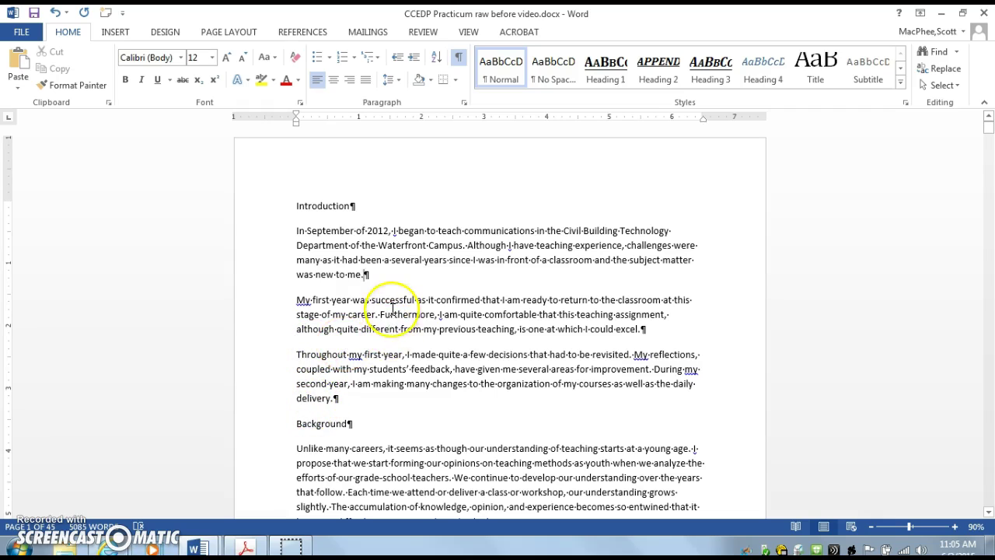
{"action": "scroll", "coordinate": [389, 303], "scroll_direction": "down", "scroll_amount": 5}
{"action": "scroll", "coordinate": [393, 309], "scroll_direction": "up", "scroll_amount": 4}
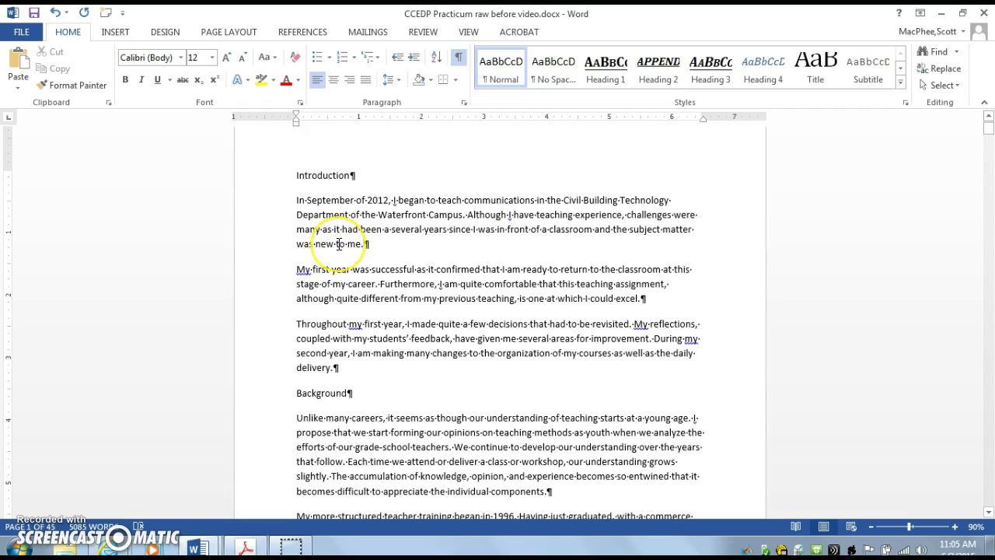
Set a custom spacing of 13.5 pt after all paragraphs in the document.
{"action": "key", "text": "ctrl+a"}
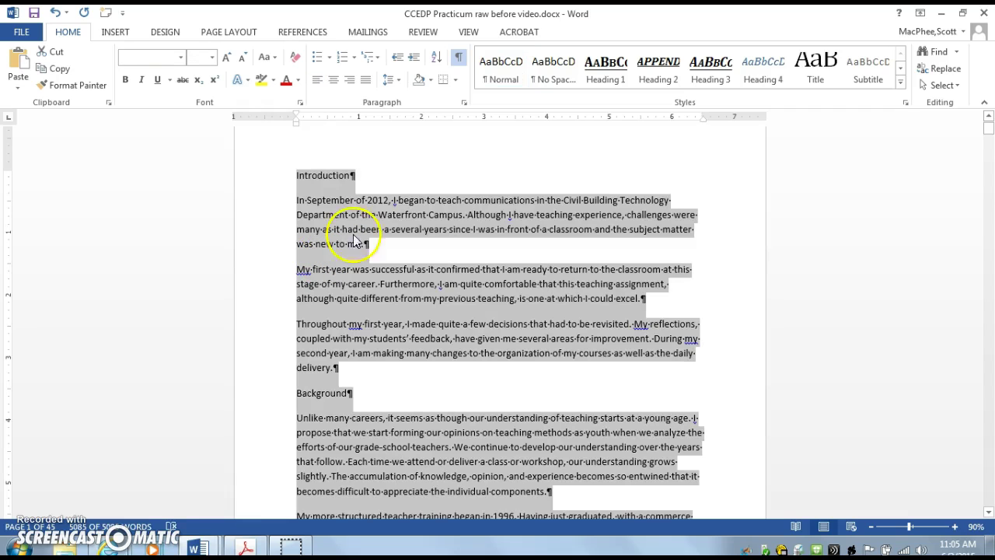
{"action": "left_click", "coordinate": [388, 79]}
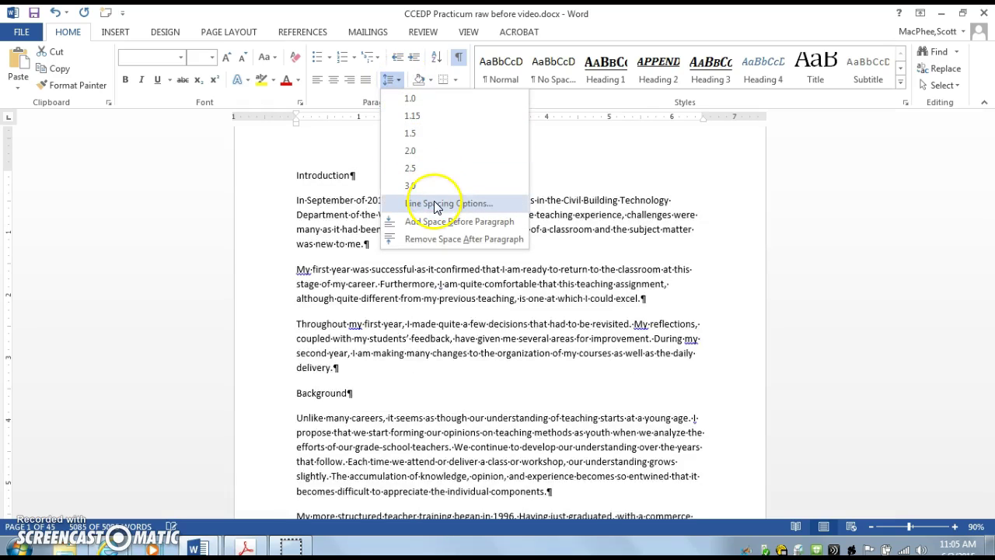
{"action": "left_click", "coordinate": [435, 203]}
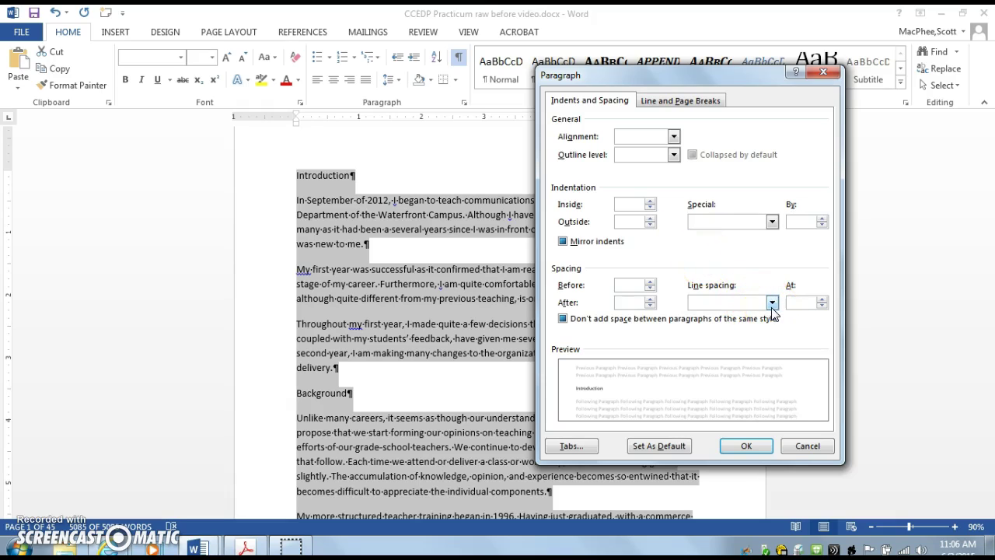
{"action": "left_click", "coordinate": [655, 299]}
{"action": "left_click", "coordinate": [654, 299]}
{"action": "left_click", "coordinate": [652, 299]}
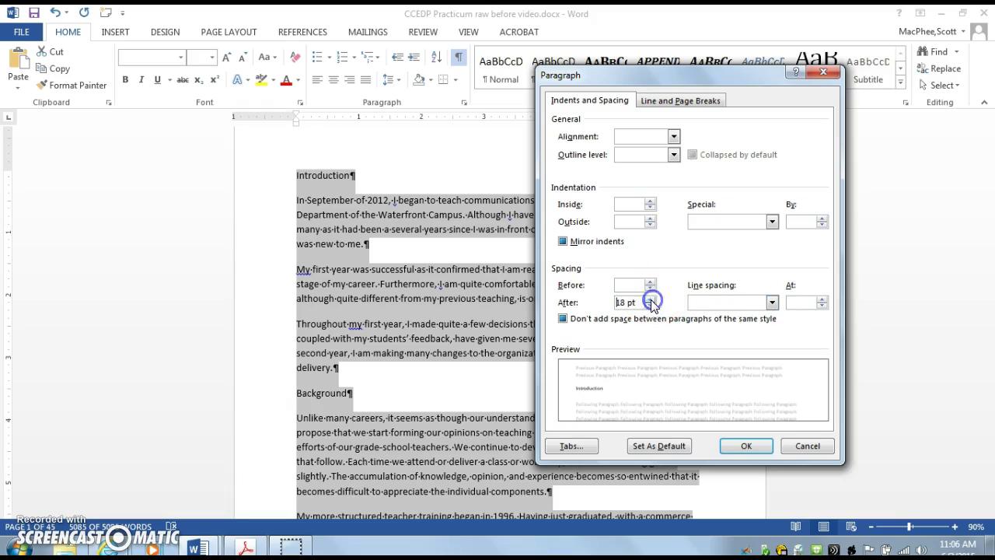
{"action": "left_click", "coordinate": [622, 303]}
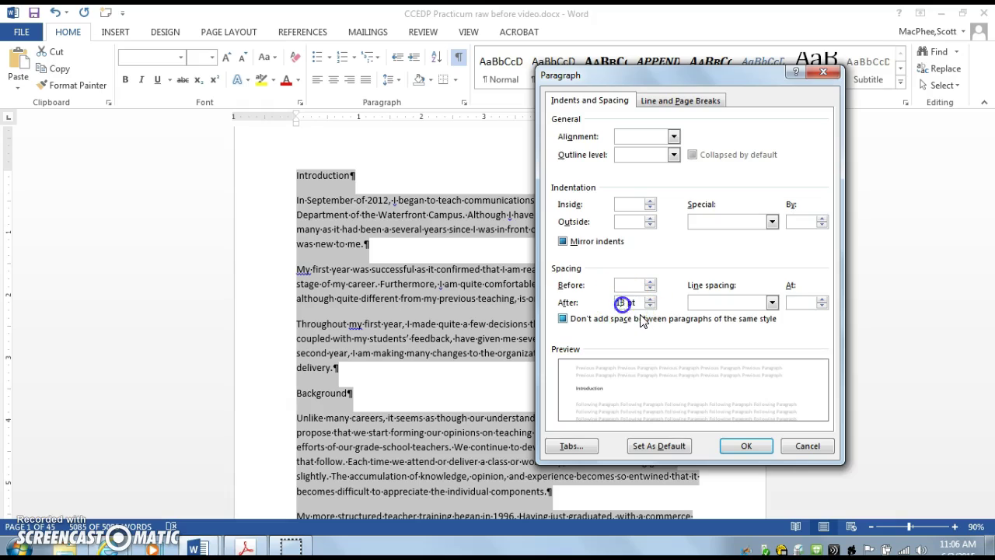
{"action": "key", "text": "BackSpace"}
{"action": "type", "text": "3"}
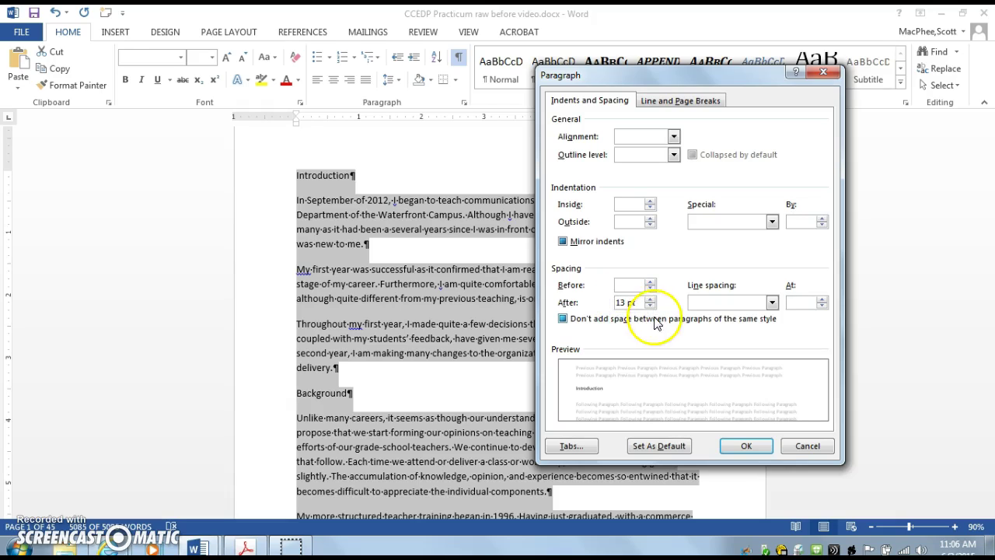
{"action": "type", "text": ".5"}
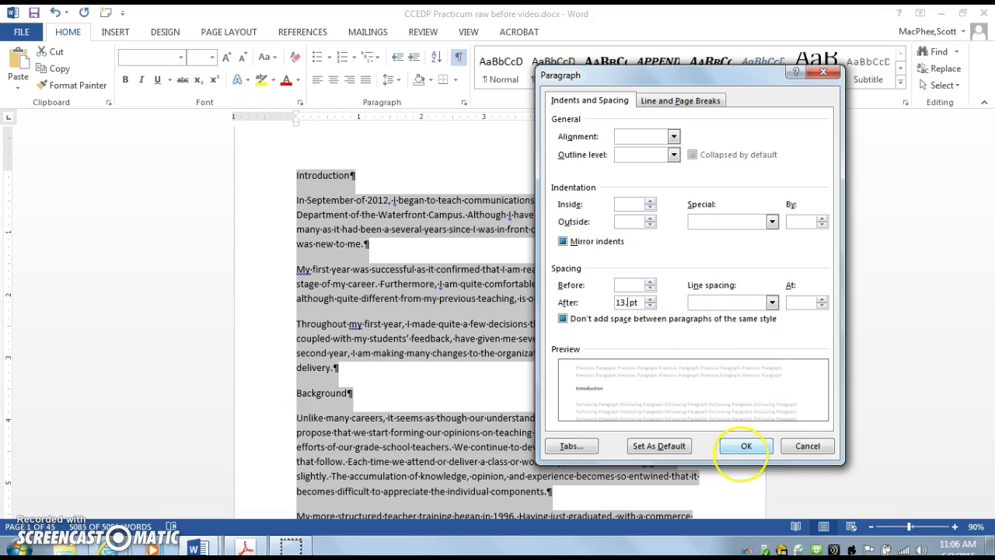
{"action": "left_click", "coordinate": [746, 446]}
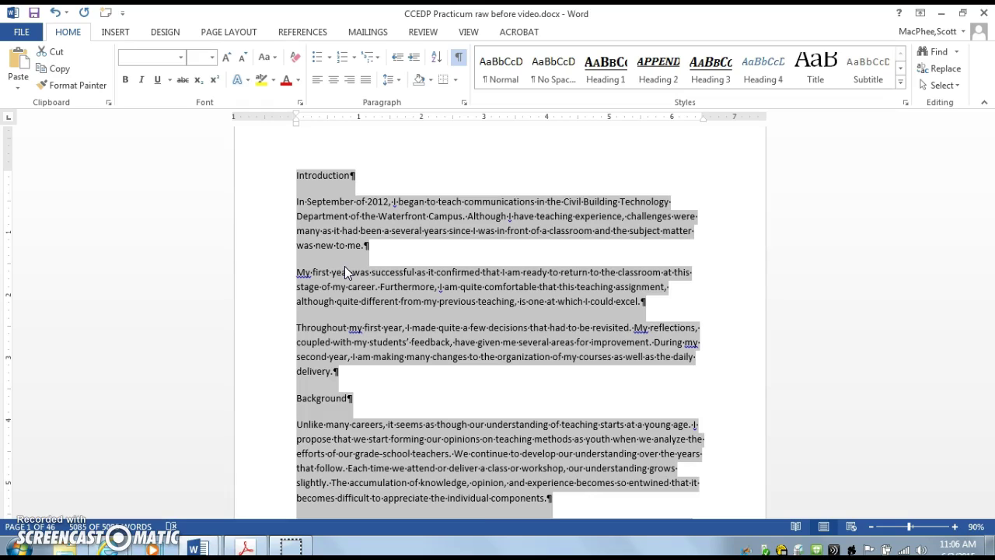
Set the spacing after all paragraphs in the document to 12 pt.
{"action": "left_click", "coordinate": [397, 80]}
{"action": "left_click", "coordinate": [440, 203]}
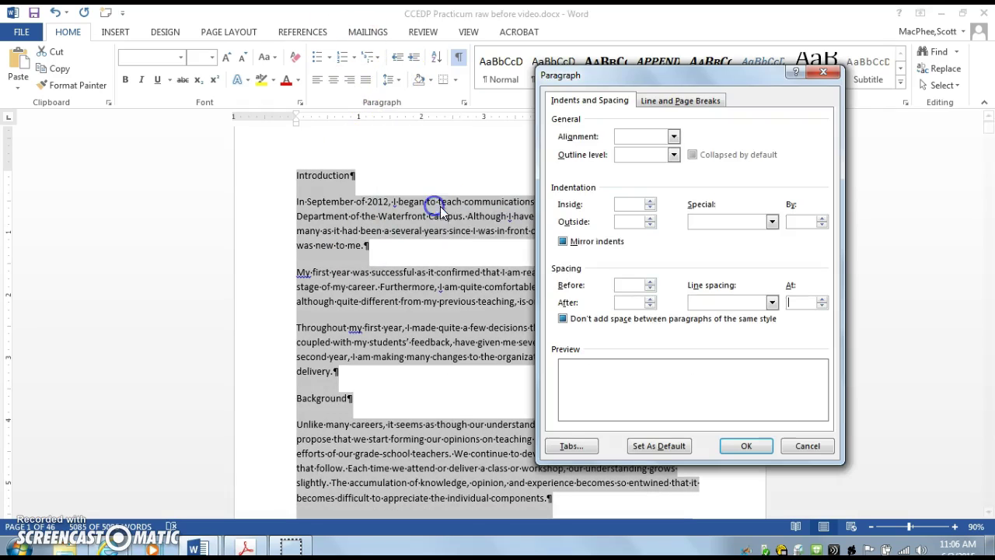
{"action": "left_click", "coordinate": [650, 298]}
{"action": "left_click", "coordinate": [649, 298]}
{"action": "left_click", "coordinate": [650, 298]}
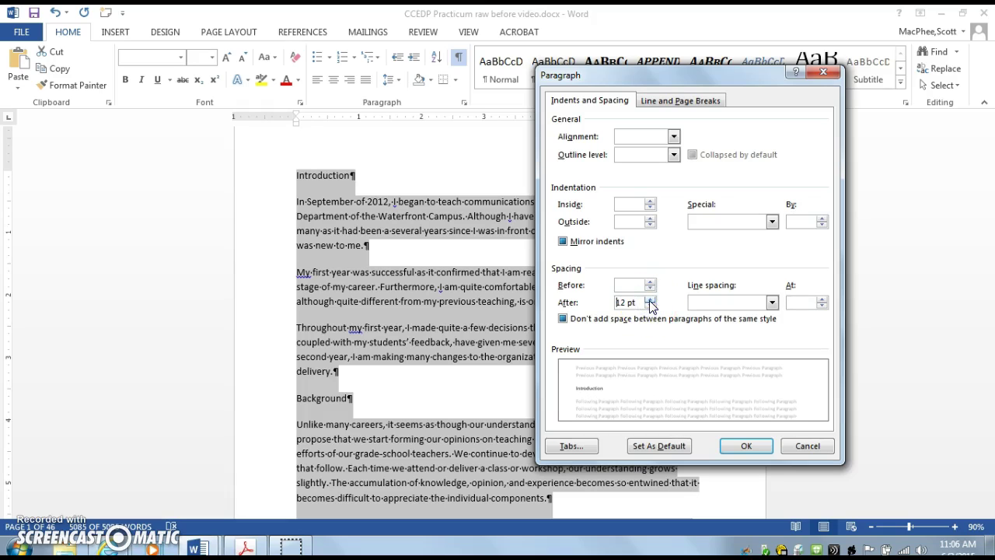
{"action": "left_click", "coordinate": [745, 445]}
{"action": "left_click", "coordinate": [552, 386]}
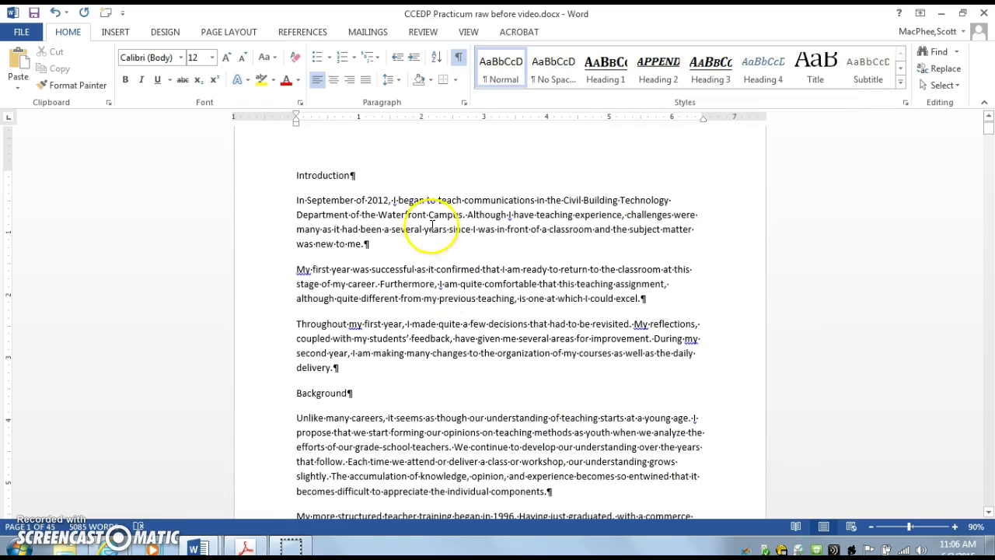
Apply a 0.5" first-line indent to the three paragraphs under the Introduction heading.
{"action": "left_click_drag", "start_coordinate": [297, 201], "coordinate": [381, 364]}
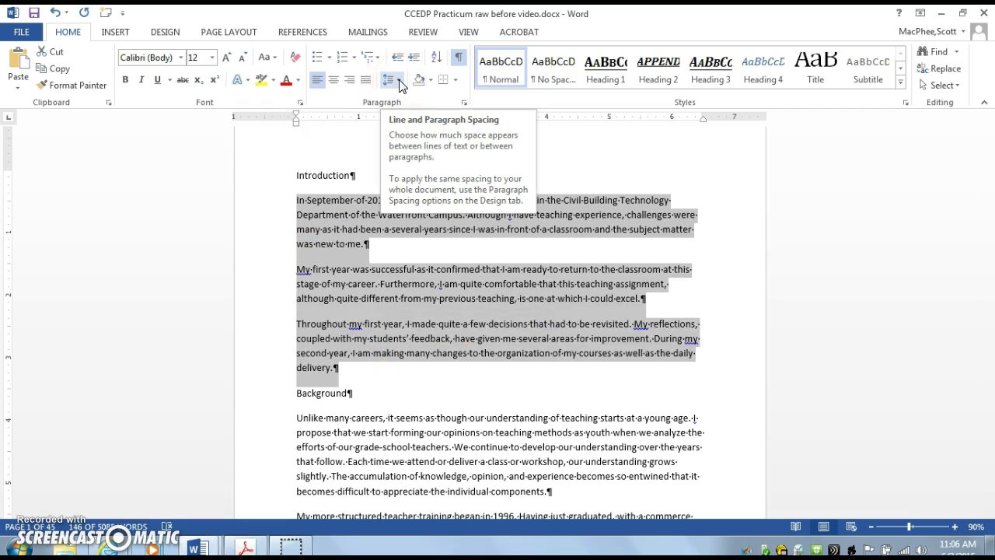
{"action": "left_click", "coordinate": [399, 81]}
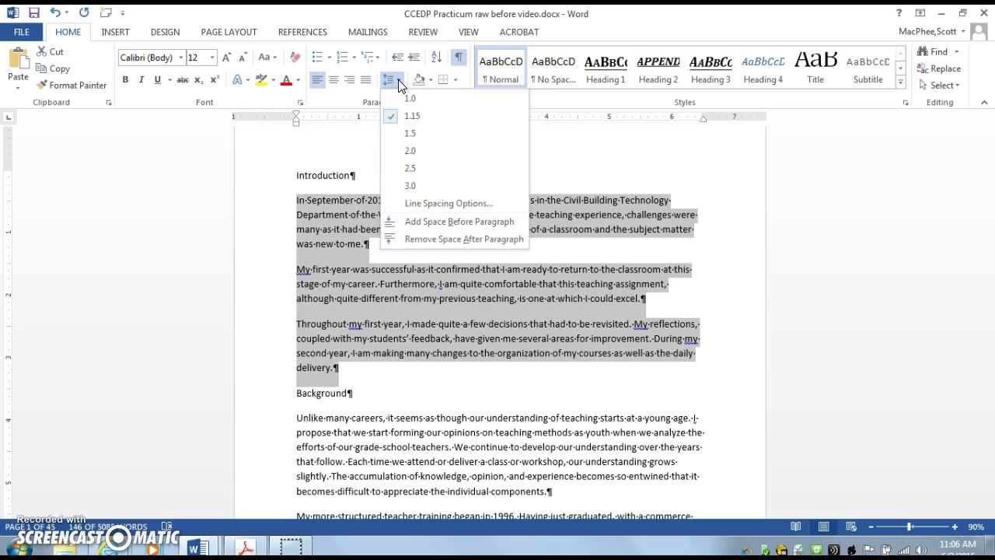
{"action": "left_click", "coordinate": [438, 204]}
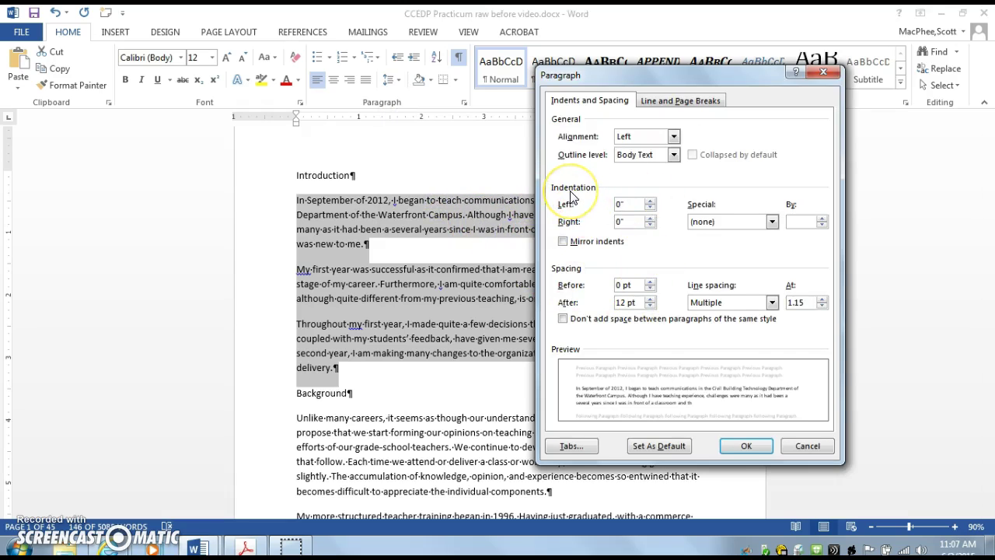
{"action": "left_click", "coordinate": [772, 222]}
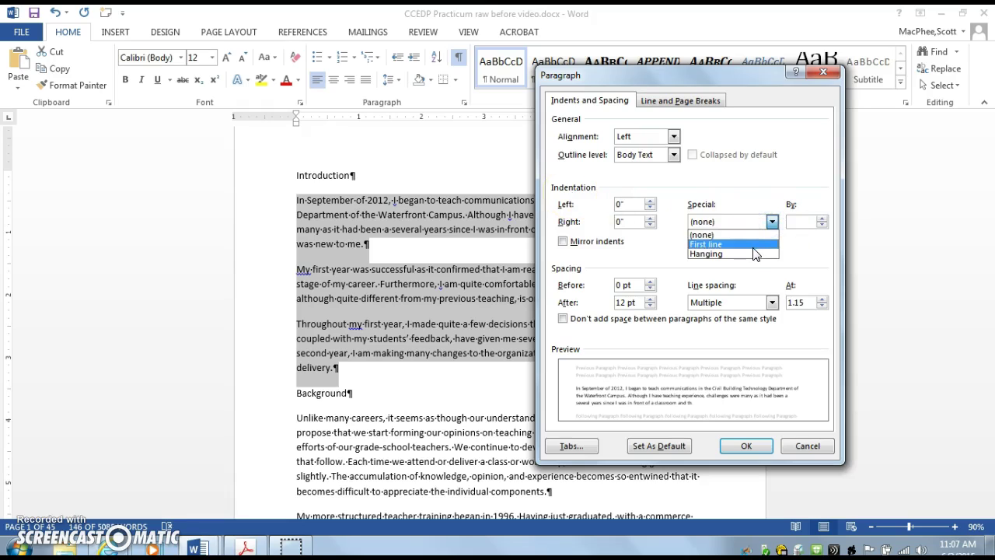
{"action": "left_click", "coordinate": [753, 246]}
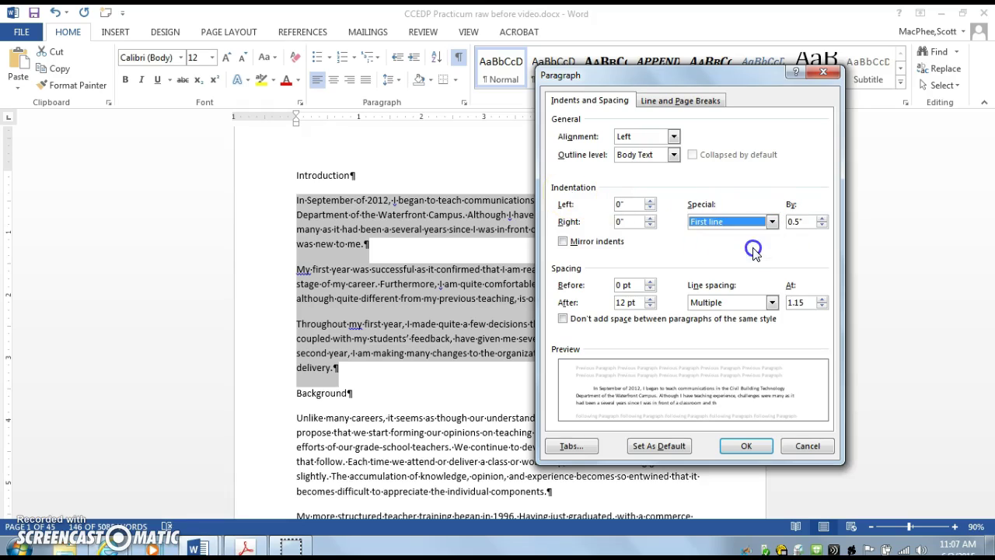
{"action": "left_click", "coordinate": [821, 219]}
{"action": "left_click", "coordinate": [822, 219]}
{"action": "left_click", "coordinate": [822, 226]}
{"action": "left_click", "coordinate": [747, 447]}
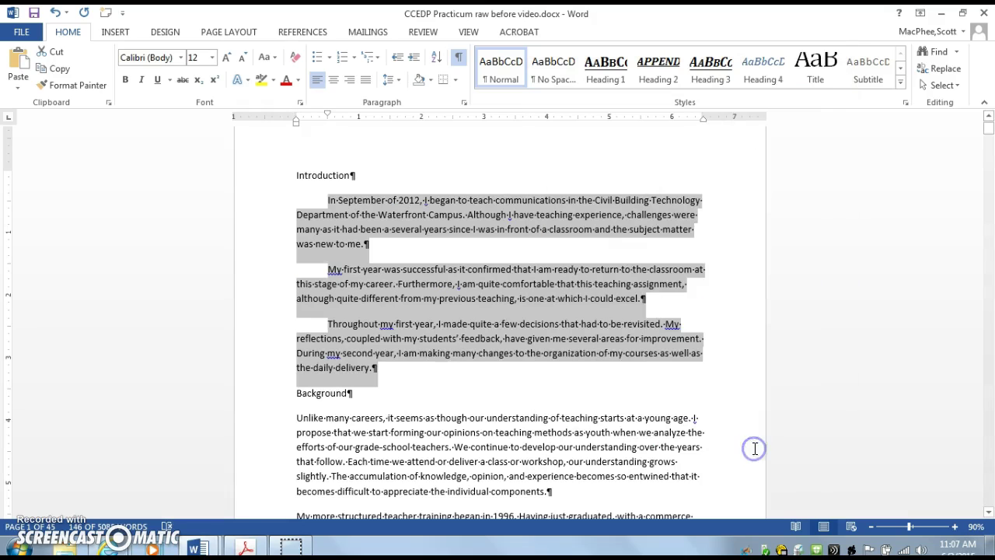
{"action": "left_click", "coordinate": [551, 370]}
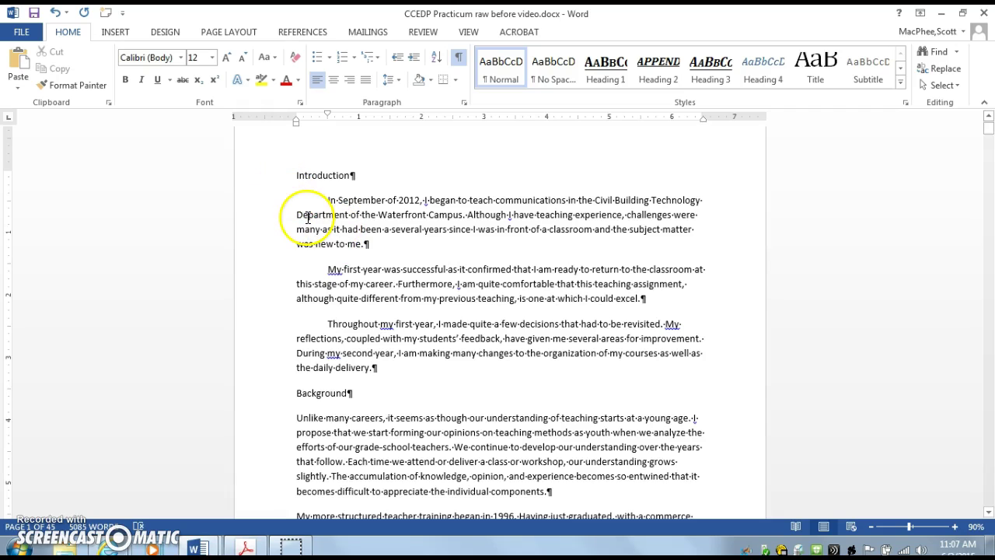
Remove the first-line indent from the three paragraphs under the Introduction heading.
{"action": "key", "text": "ctrl+a"}
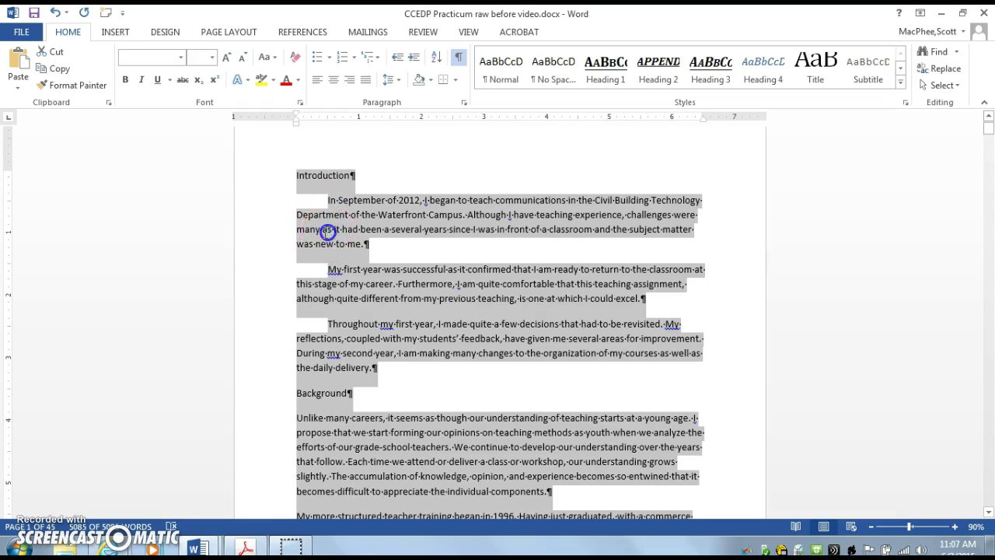
{"action": "left_click", "coordinate": [326, 228]}
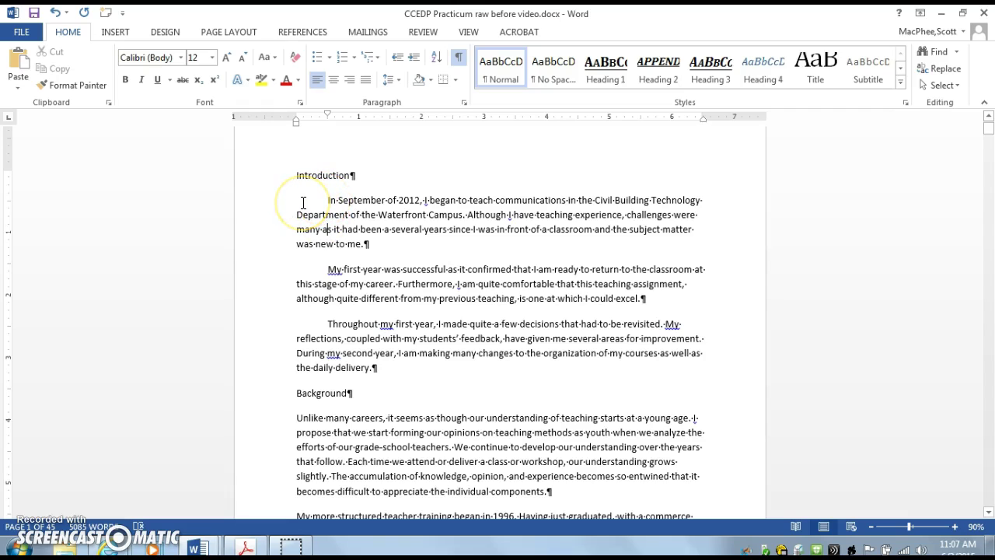
{"action": "left_click_drag", "start_coordinate": [301, 200], "coordinate": [454, 367]}
{"action": "left_click", "coordinate": [388, 80]}
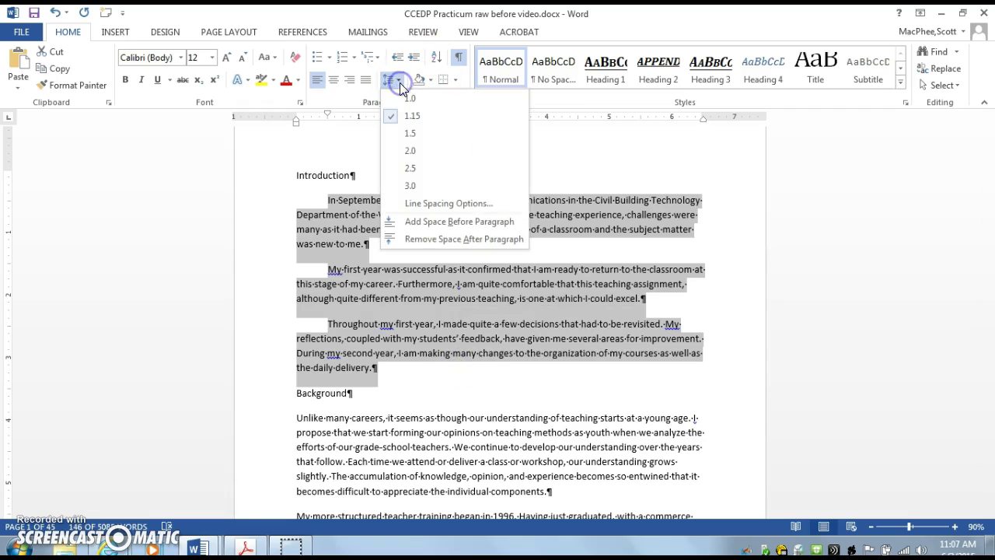
{"action": "left_click", "coordinate": [440, 205]}
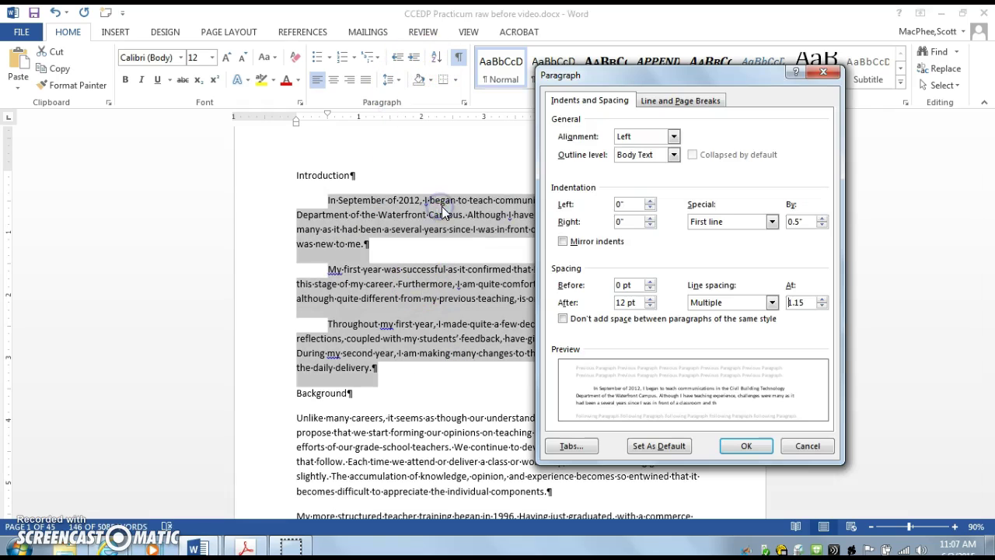
{"action": "left_click", "coordinate": [772, 221]}
{"action": "left_click", "coordinate": [731, 235]}
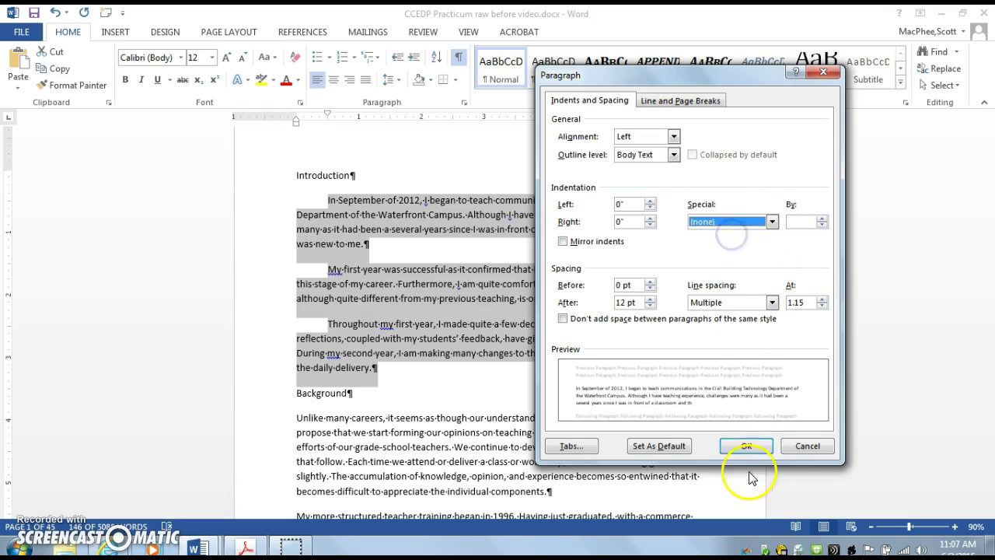
{"action": "left_click", "coordinate": [747, 446]}
{"action": "left_click", "coordinate": [389, 299]}
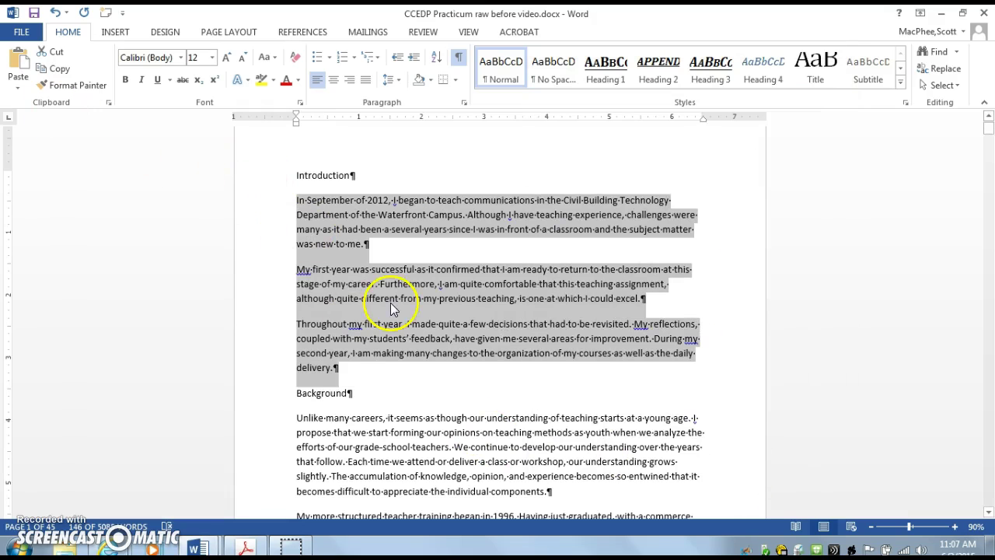
Turn the two objective paragraphs beneath "The objectives for this project are twofold" into a numbered list in the 1. 2. 3. format.
{"action": "scroll", "coordinate": [457, 392], "scroll_direction": "down", "scroll_amount": 3}
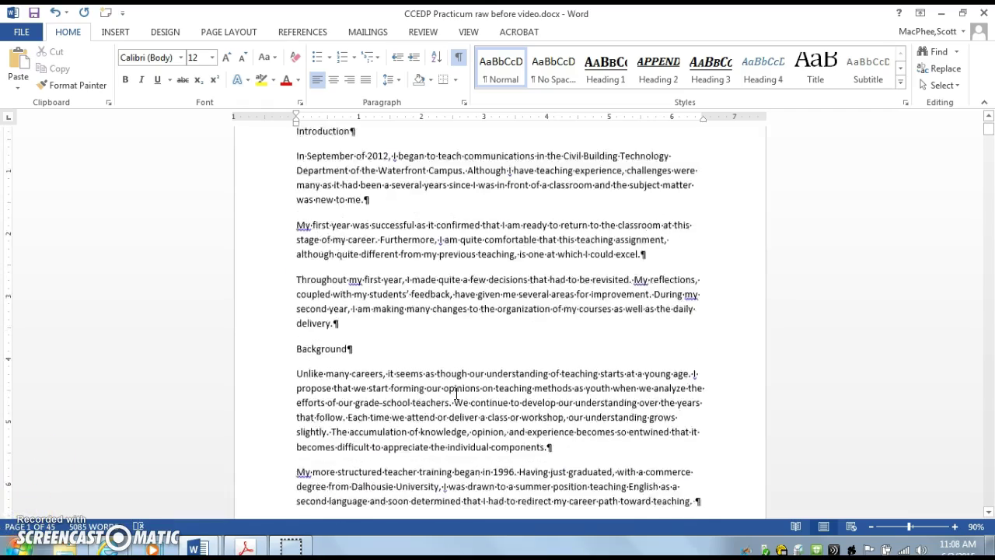
{"action": "scroll", "coordinate": [457, 393], "scroll_direction": "down", "scroll_amount": 6}
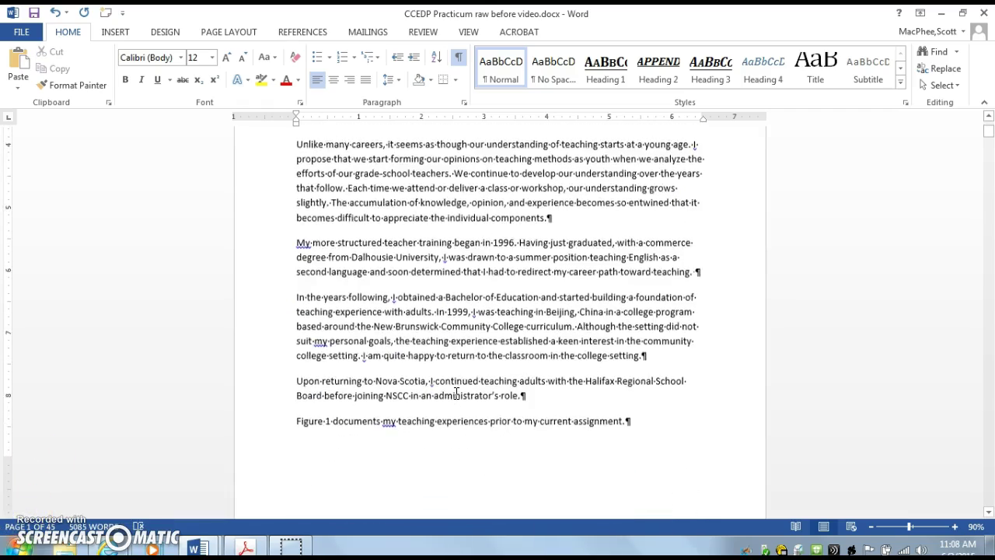
{"action": "scroll", "coordinate": [457, 392], "scroll_direction": "down", "scroll_amount": 10}
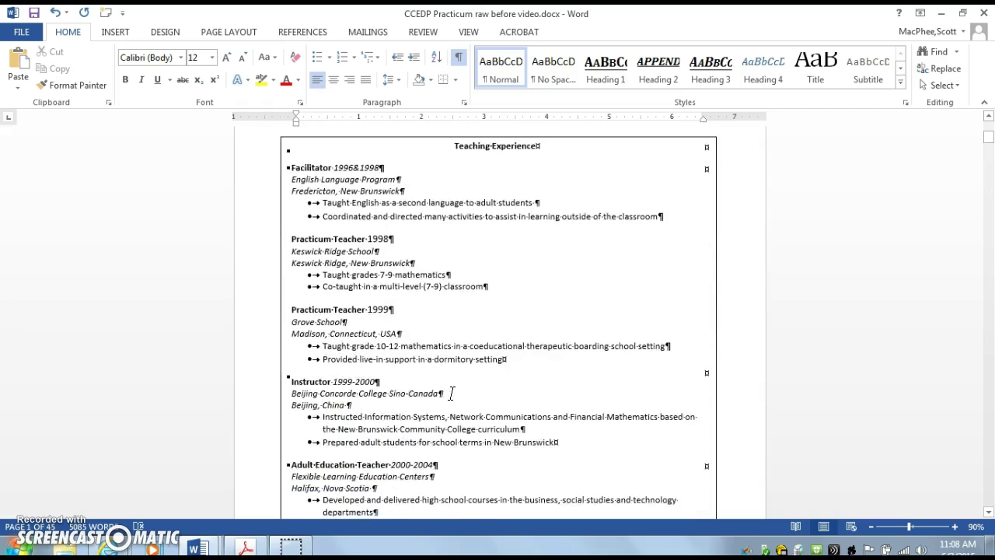
{"action": "scroll", "coordinate": [453, 394], "scroll_direction": "down", "scroll_amount": 12}
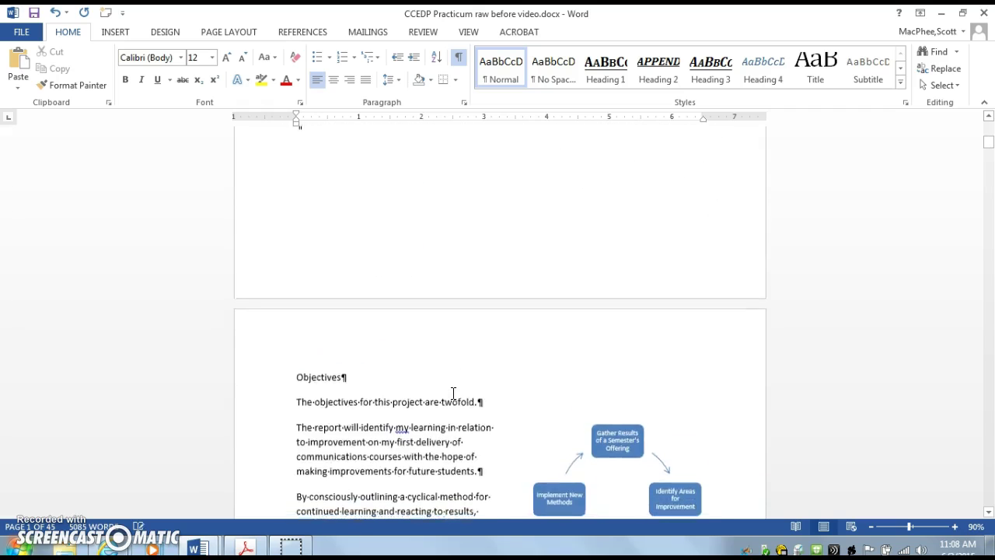
{"action": "scroll", "coordinate": [453, 394], "scroll_direction": "down", "scroll_amount": 1}
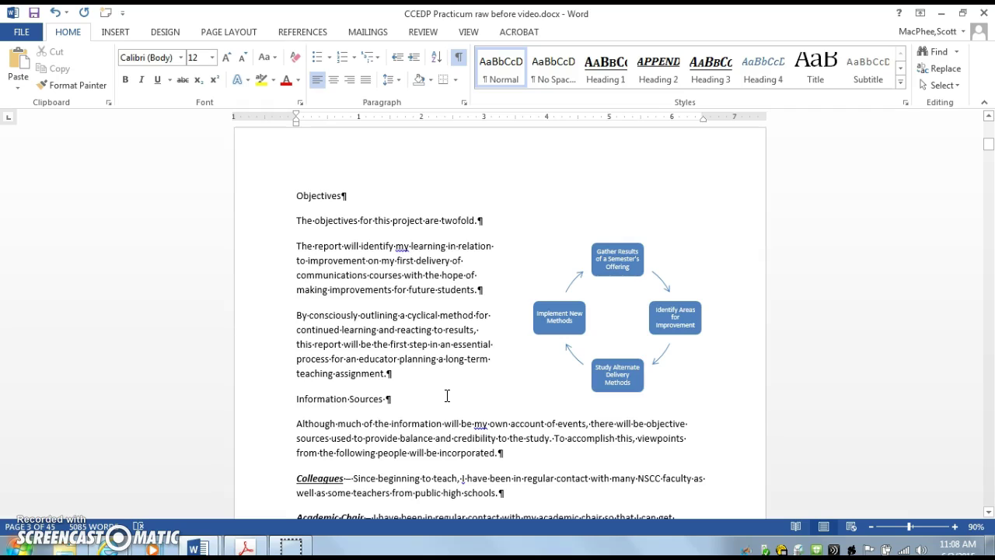
{"action": "left_click_drag", "start_coordinate": [393, 374], "coordinate": [300, 247]}
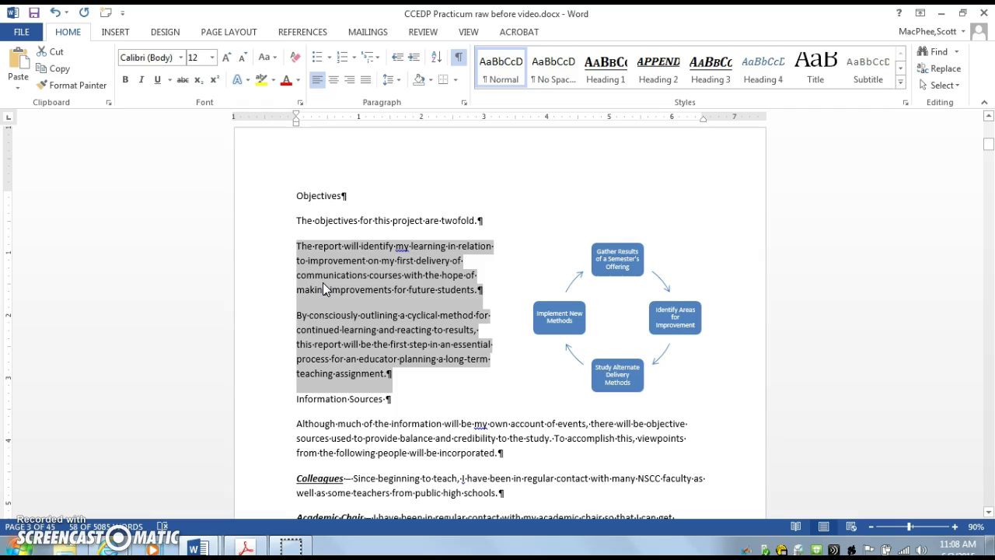
{"action": "left_click", "coordinate": [343, 62]}
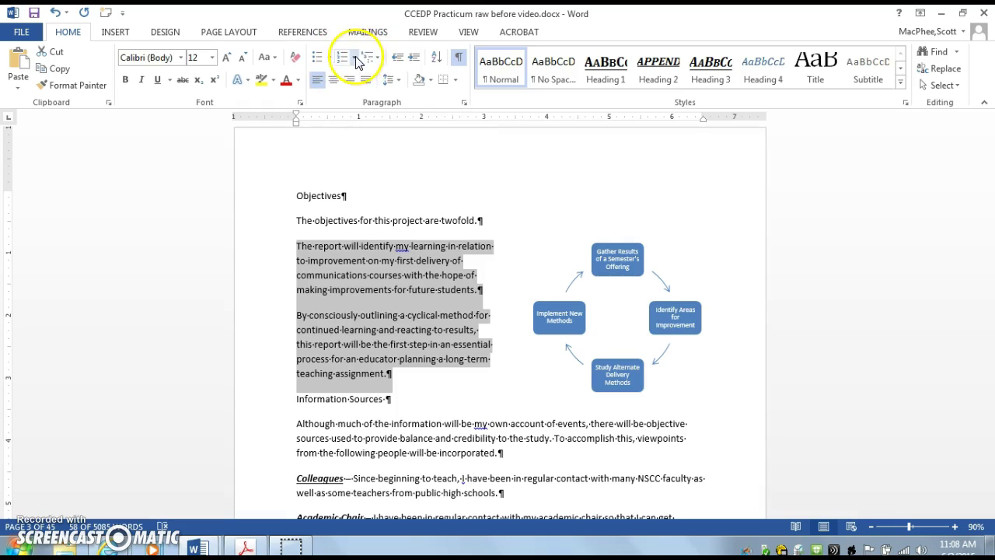
{"action": "left_click", "coordinate": [354, 59]}
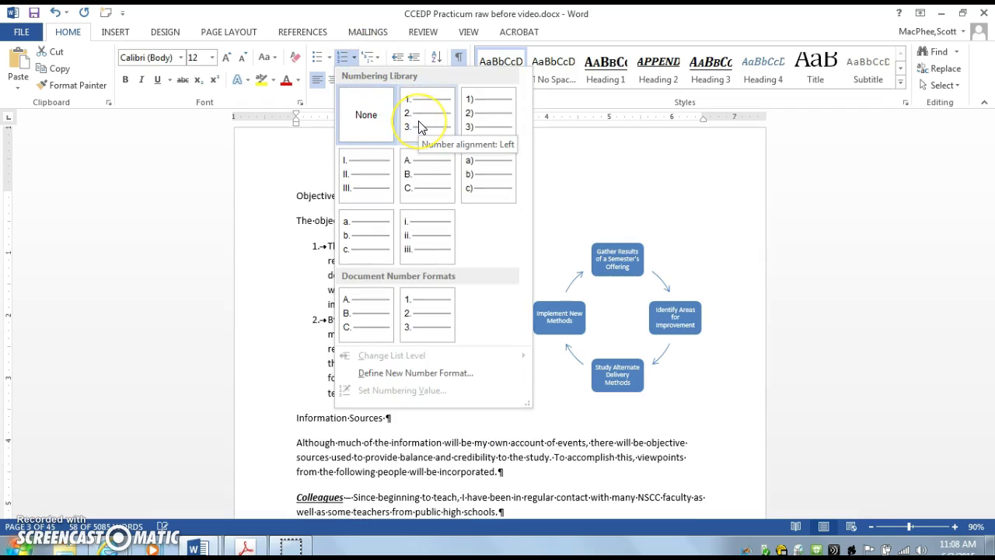
{"action": "left_click", "coordinate": [481, 125]}
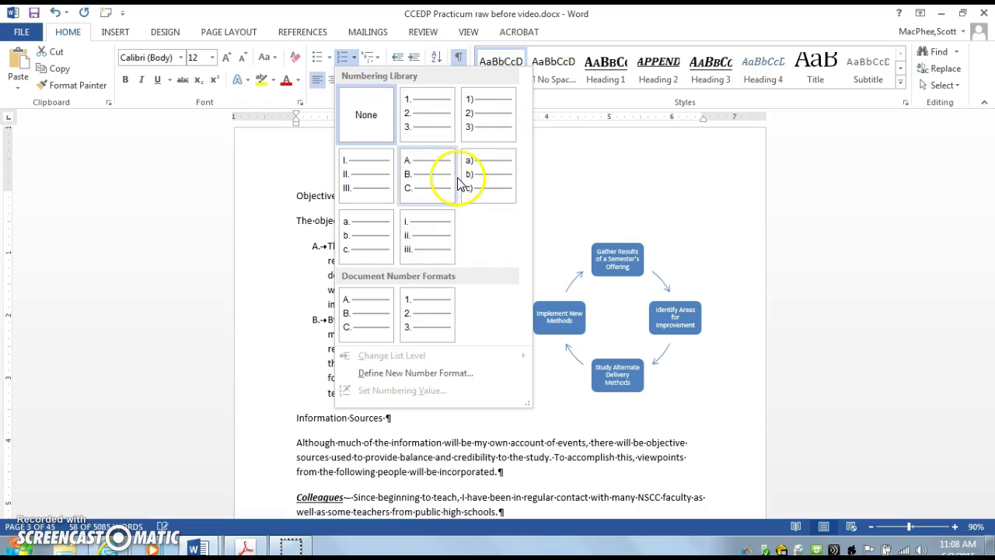
{"action": "left_click", "coordinate": [424, 115]}
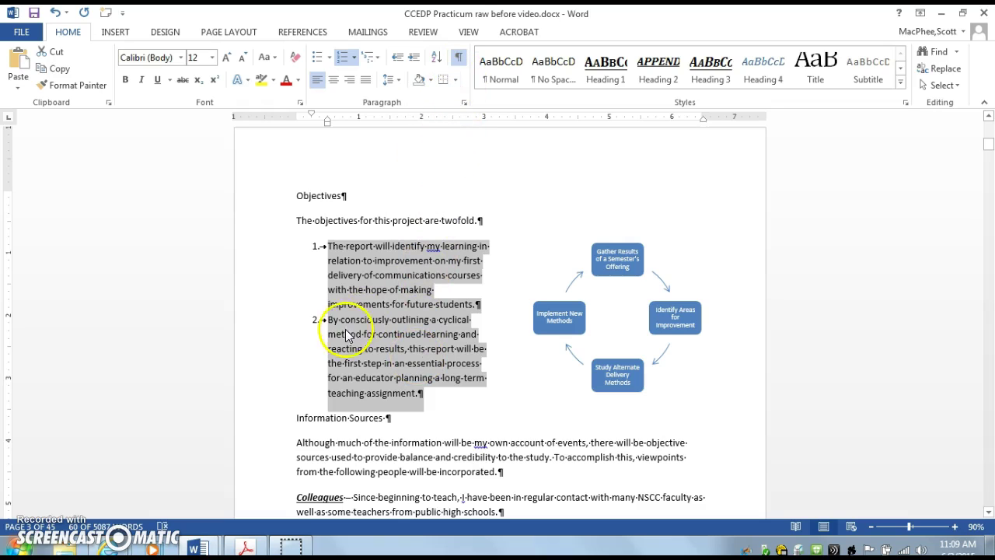
Try inserting a numbered item reading "New section" between the two objectives.
{"action": "left_click", "coordinate": [322, 286]}
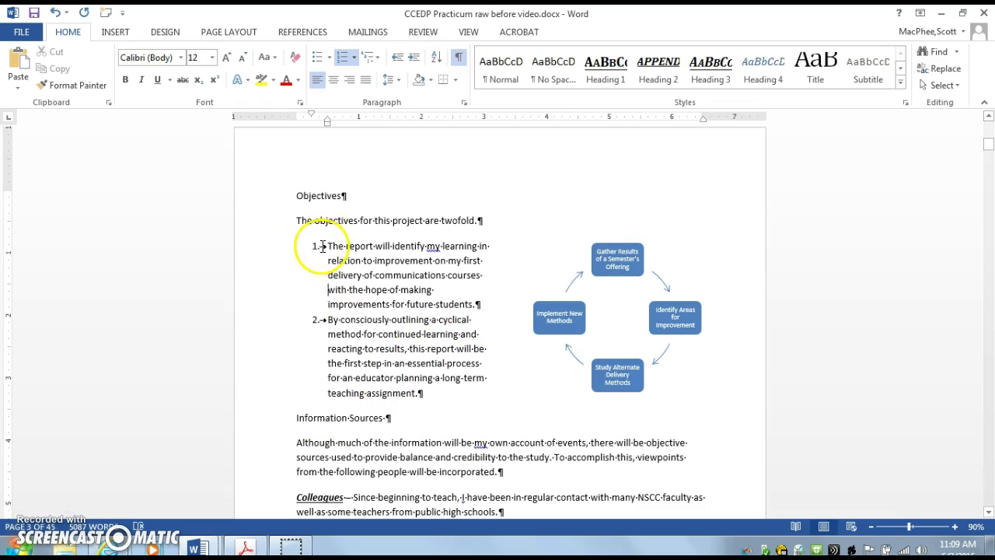
{"action": "left_click", "coordinate": [476, 306]}
{"action": "key", "text": "Return"}
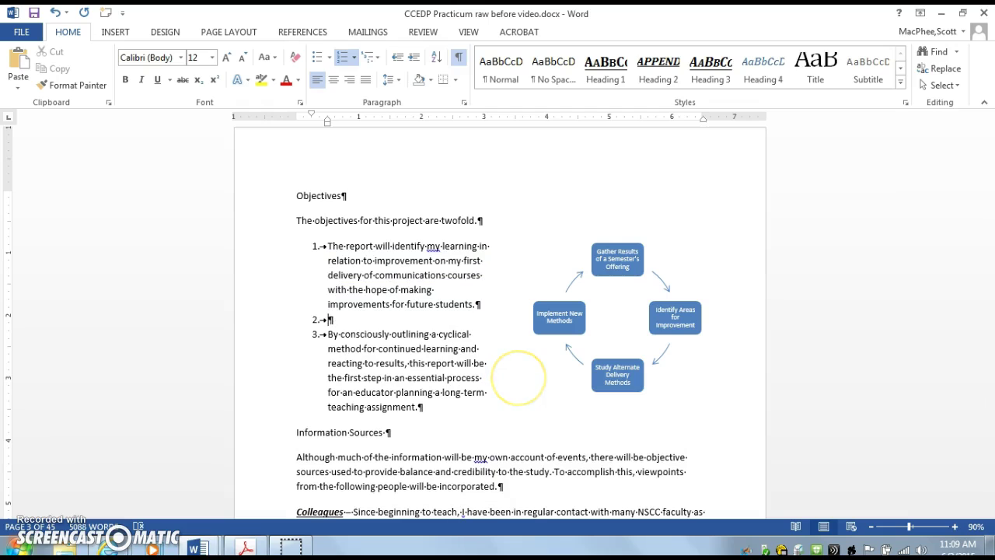
{"action": "type", "text": "N"}
{"action": "left_click", "coordinate": [519, 378]}
{"action": "type", "text": "w"}
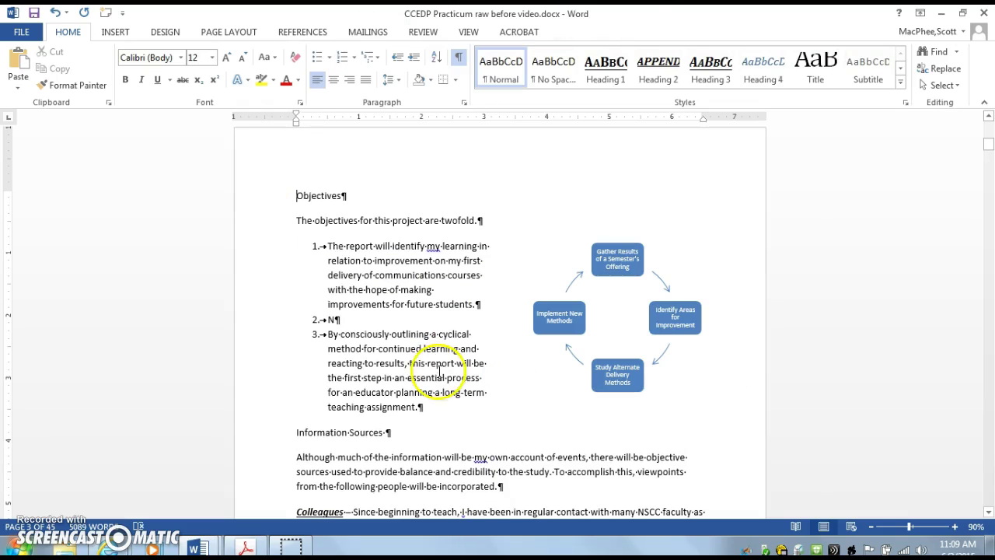
{"action": "left_click", "coordinate": [335, 320]}
{"action": "type", "text": "ew section"}
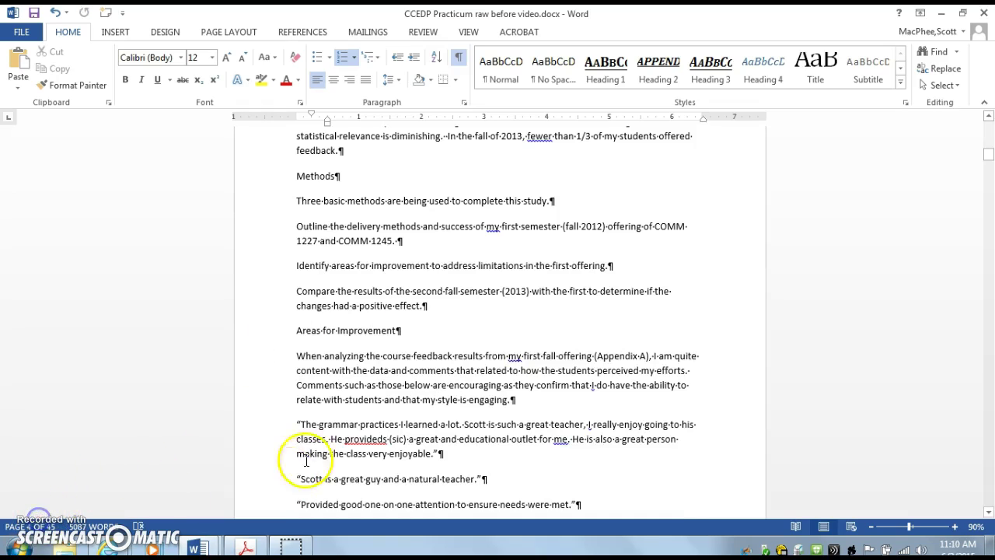
Number the three method paragraphs under the Methods heading as 1. 2. 3. and hide the formatting marks.
{"action": "left_click", "coordinate": [402, 304]}
{"action": "left_click_drag", "start_coordinate": [402, 304], "coordinate": [295, 224]}
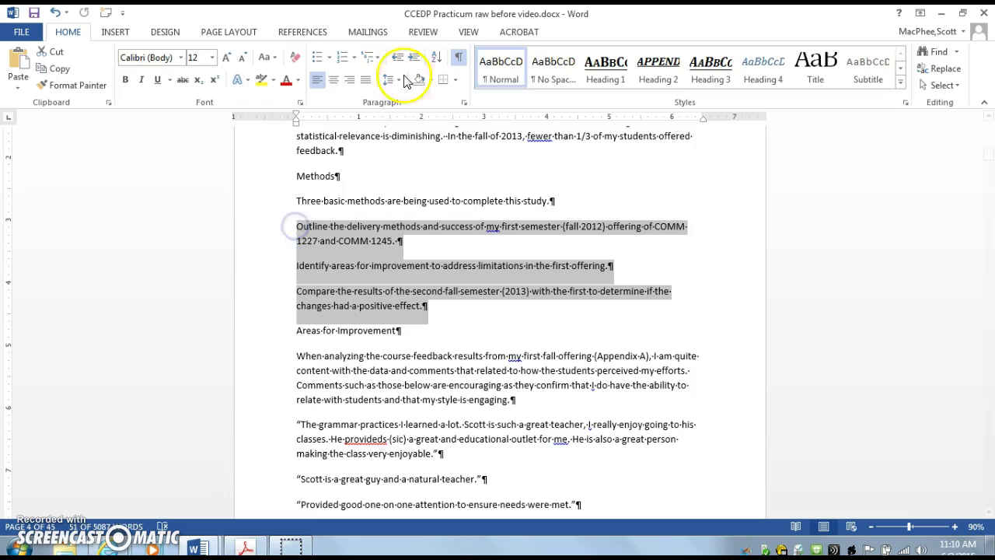
{"action": "left_click", "coordinate": [342, 57]}
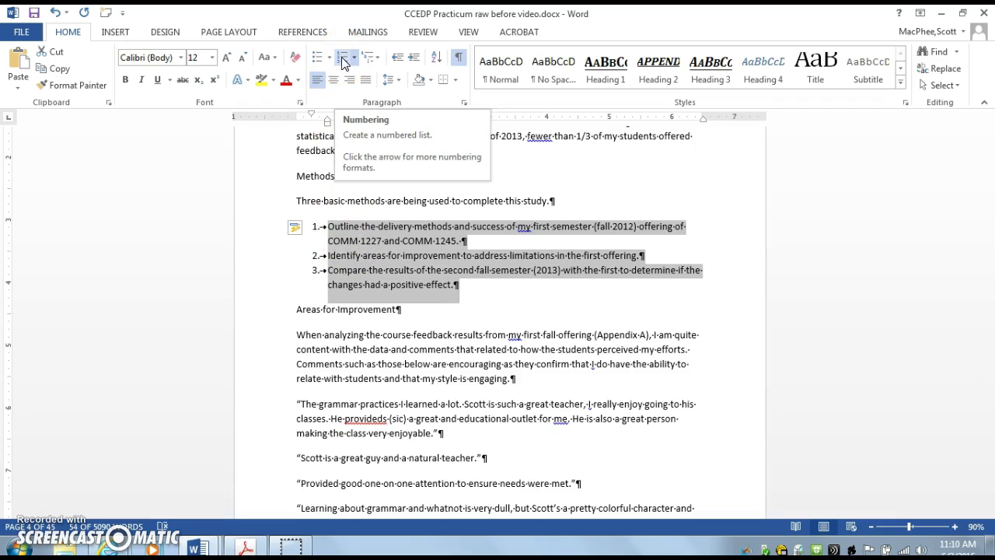
{"action": "left_click", "coordinate": [347, 359]}
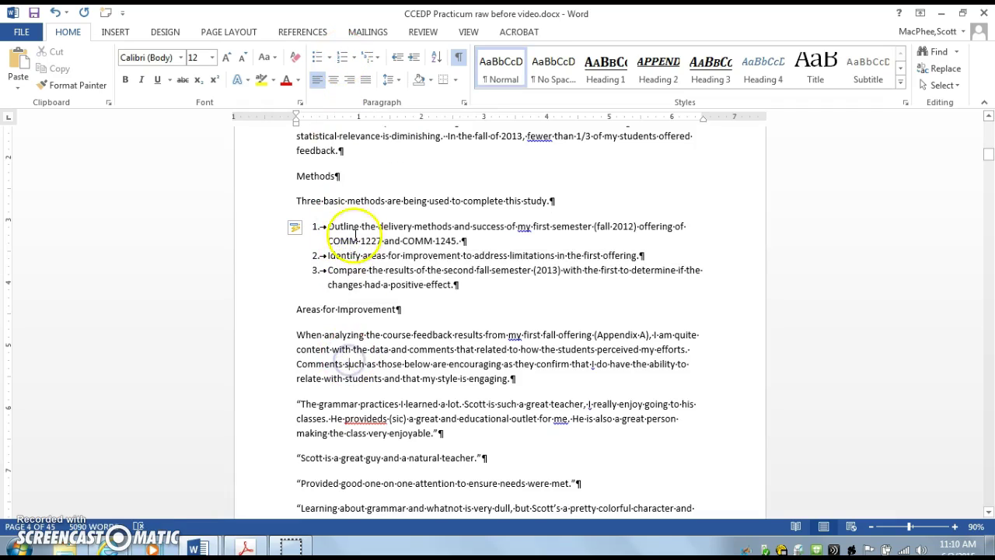
{"action": "left_click", "coordinate": [459, 54]}
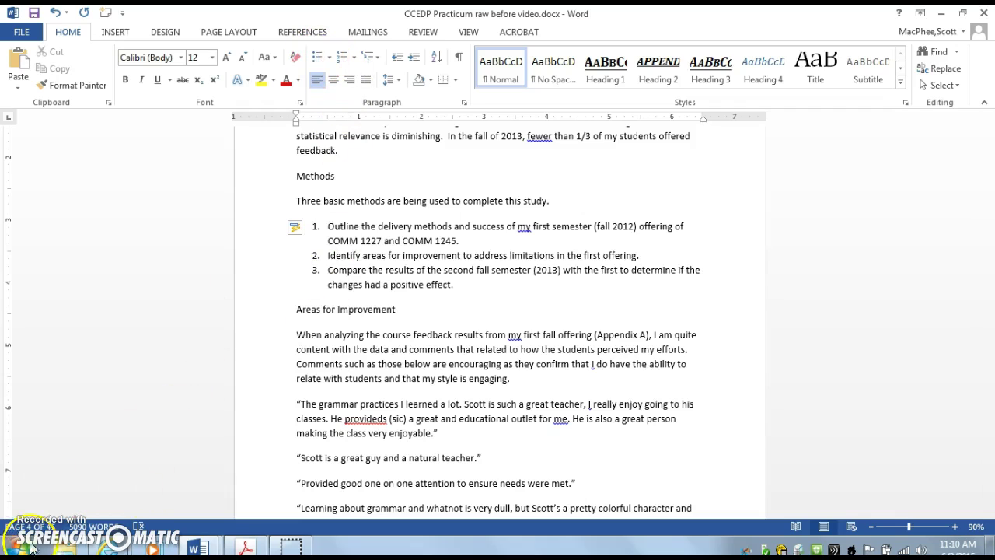
Format the Colleagues, Academic Chair and Students paragraphs under Information Sources as a list with solid round bullets.
{"action": "scroll", "coordinate": [231, 516], "scroll_direction": "up", "scroll_amount": 10}
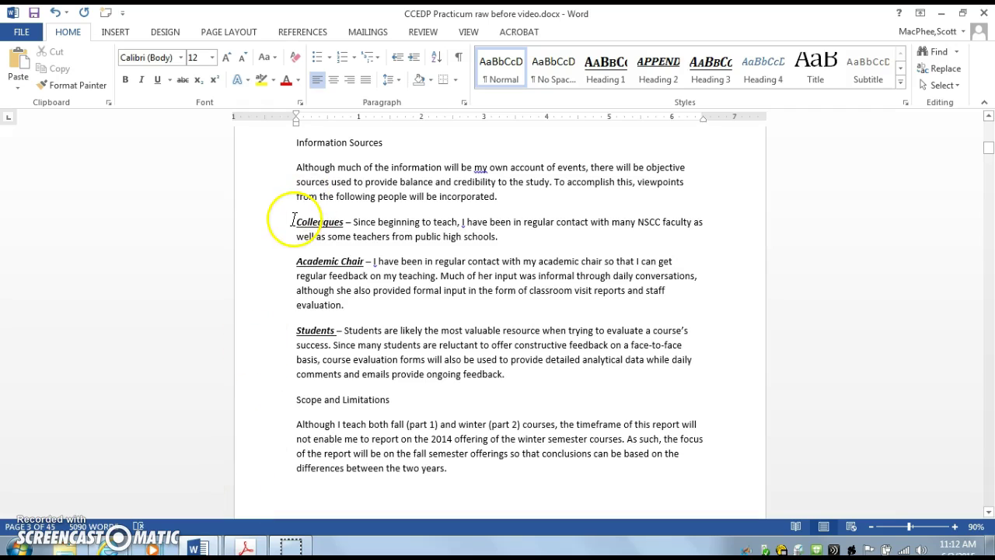
{"action": "left_click_drag", "start_coordinate": [294, 221], "coordinate": [555, 372]}
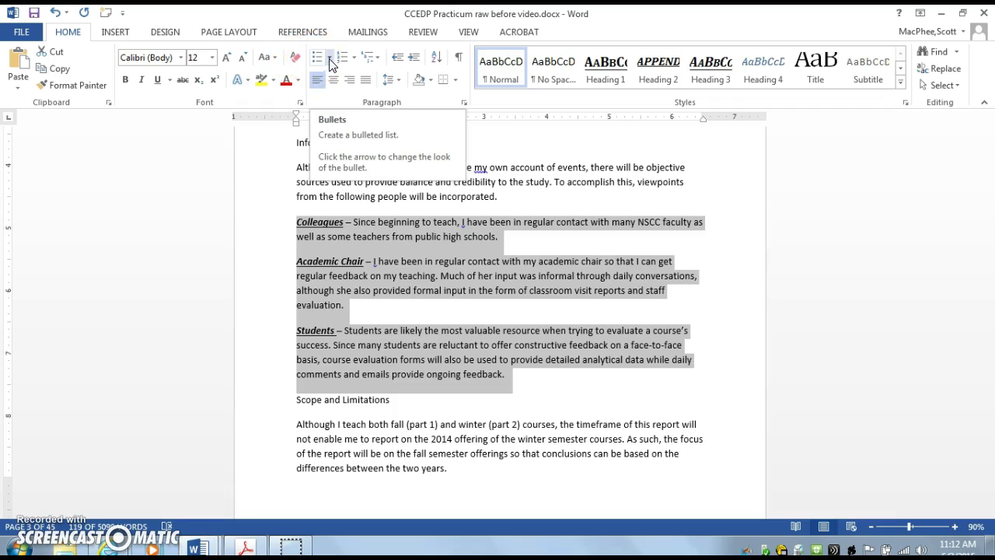
{"action": "left_click", "coordinate": [329, 61]}
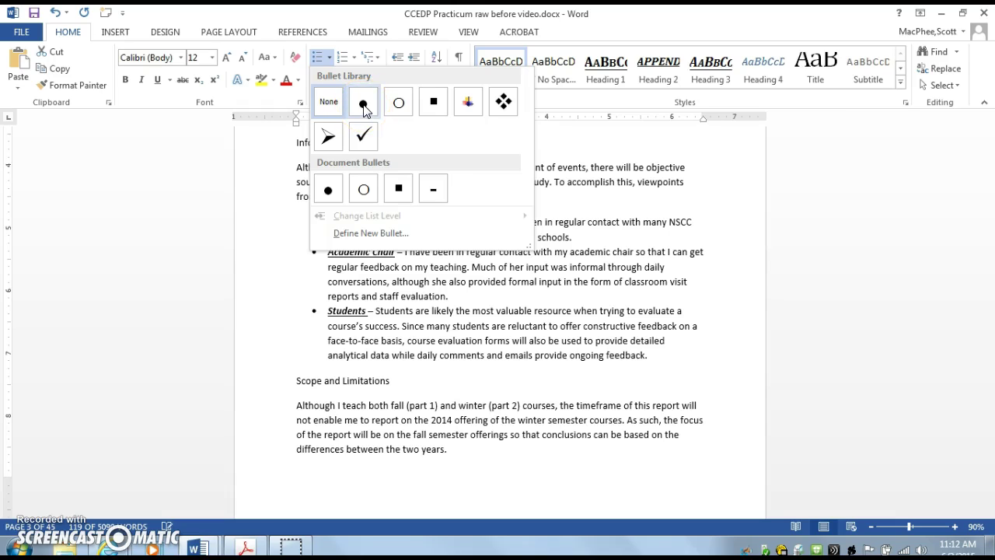
{"action": "left_click", "coordinate": [363, 106]}
{"action": "left_click", "coordinate": [364, 136]}
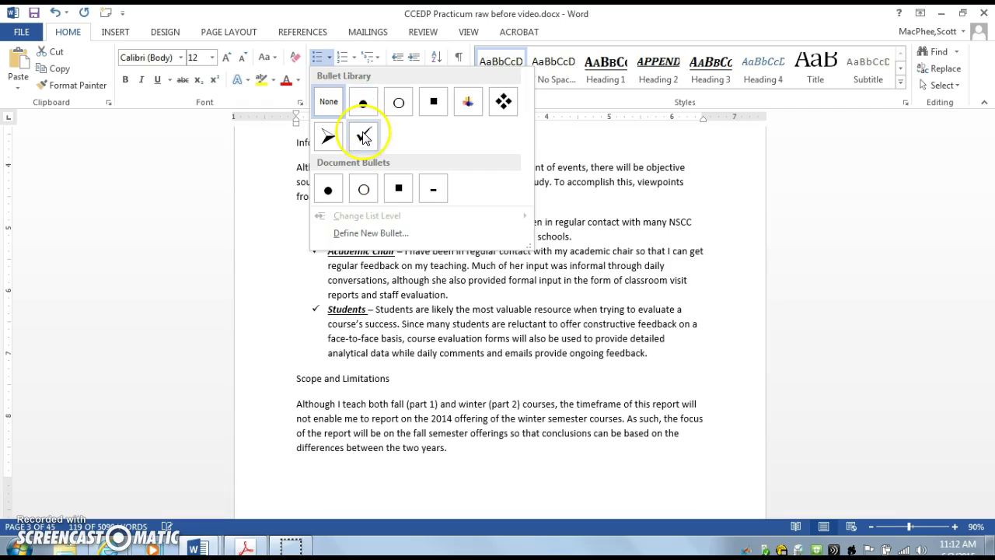
{"action": "left_click", "coordinate": [364, 107]}
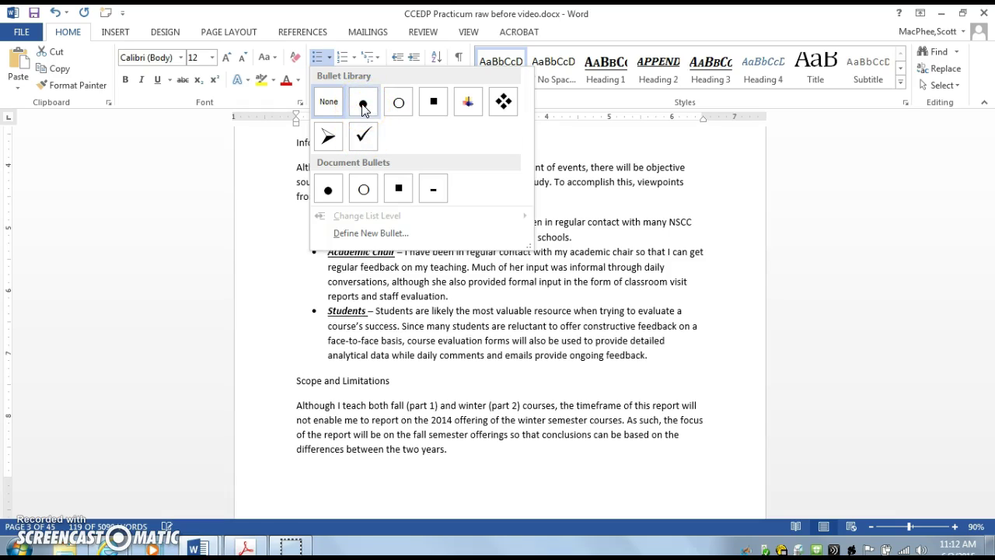
{"action": "left_click", "coordinate": [362, 108]}
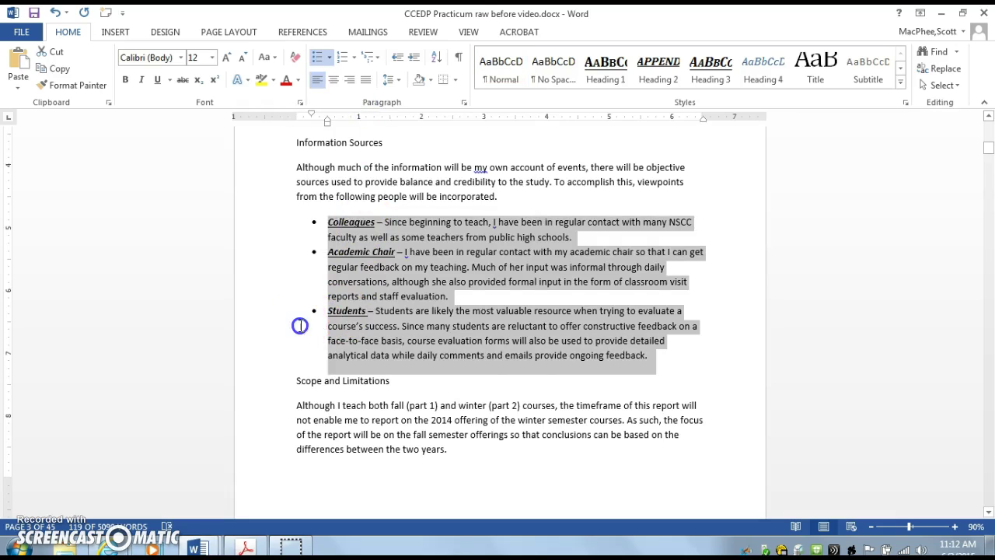
{"action": "left_click", "coordinate": [299, 325]}
Apply solid round bullets to the paragraphs from Invite a Guest Speaker through Submittal Letters and return to the Information Sources list.
{"action": "left_click_drag", "start_coordinate": [987, 150], "coordinate": [987, 170]}
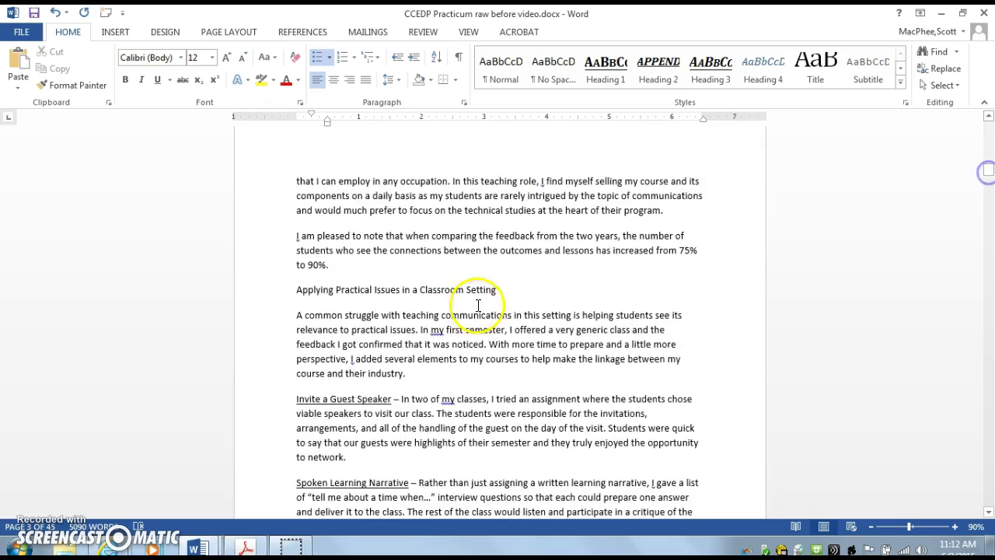
{"action": "scroll", "coordinate": [435, 296], "scroll_direction": "down", "scroll_amount": 2}
{"action": "left_click_drag", "start_coordinate": [298, 307], "coordinate": [620, 446]}
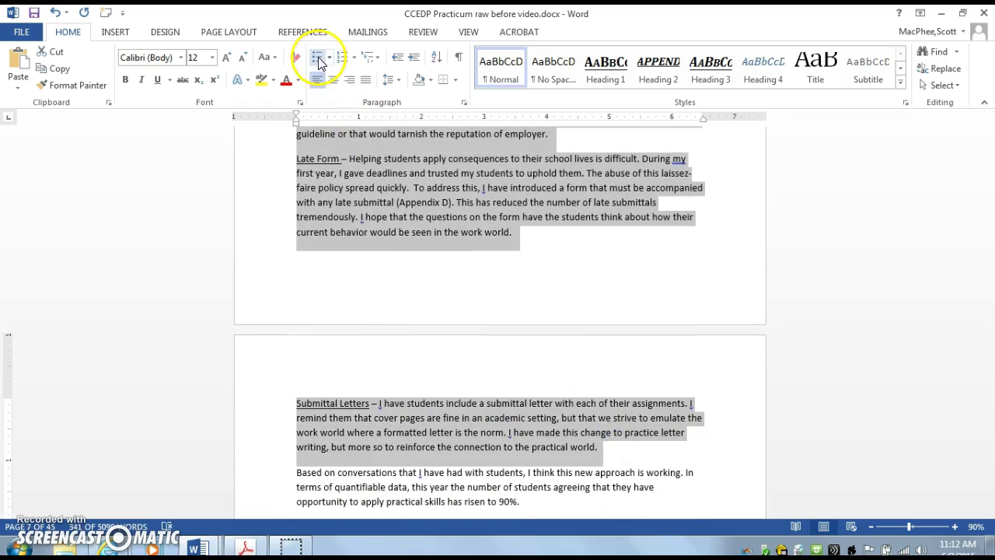
{"action": "left_click", "coordinate": [320, 59]}
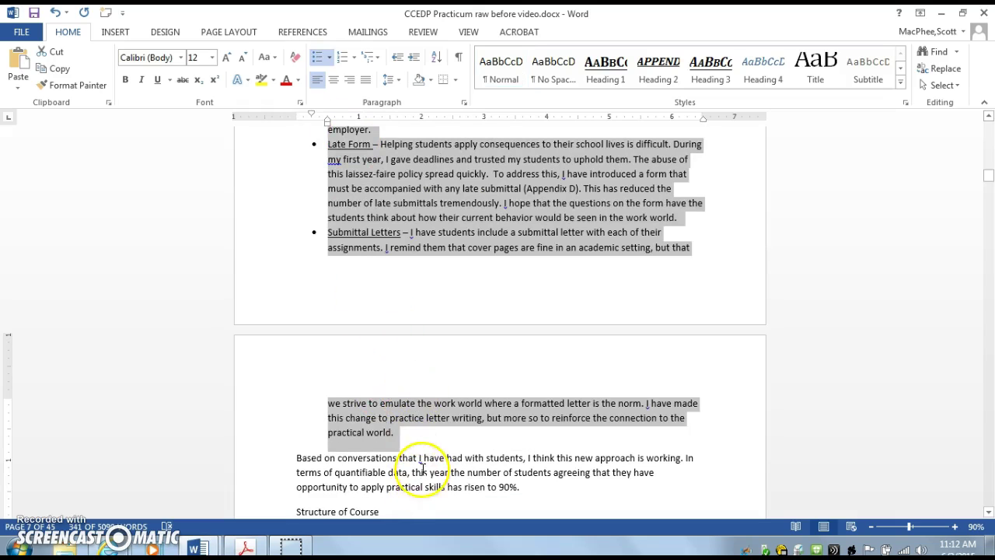
{"action": "left_click", "coordinate": [415, 461]}
{"action": "scroll", "coordinate": [409, 396], "scroll_direction": "up", "scroll_amount": 3}
{"action": "scroll", "coordinate": [406, 398], "scroll_direction": "up", "scroll_amount": 4}
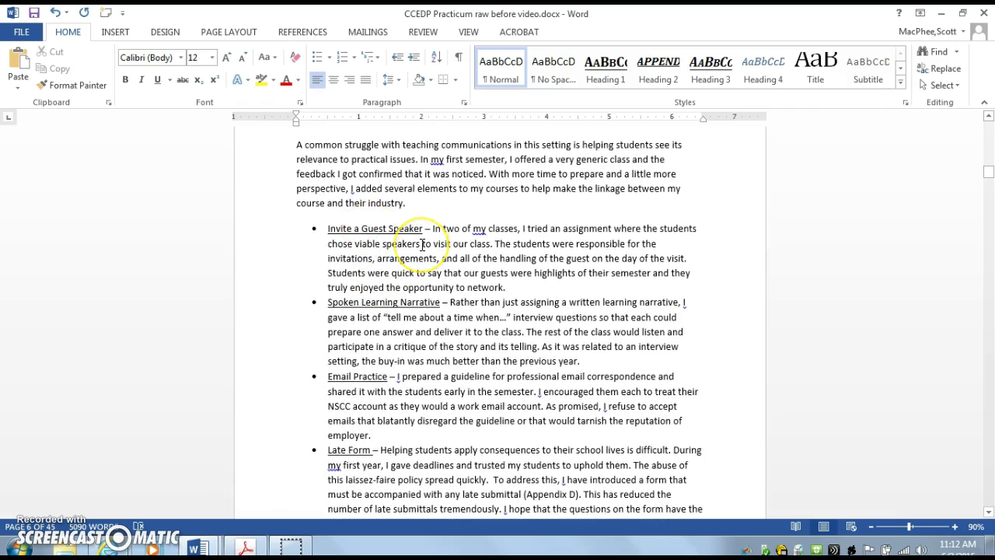
{"action": "scroll", "coordinate": [422, 244], "scroll_direction": "up", "scroll_amount": 15}
{"action": "scroll", "coordinate": [422, 244], "scroll_direction": "up", "scroll_amount": 16}
{"action": "scroll", "coordinate": [423, 243], "scroll_direction": "up", "scroll_amount": 14}
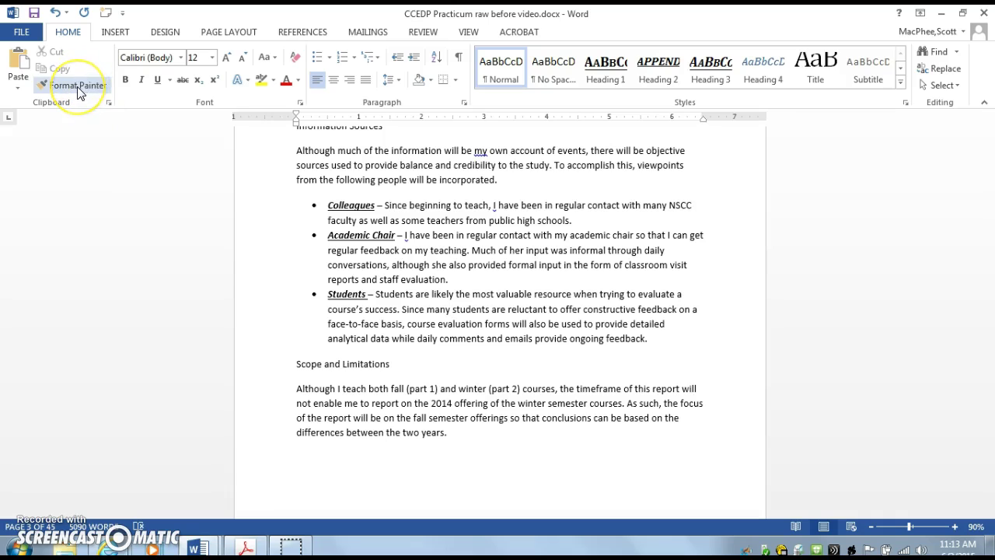
Copy the bold, italic, underlined formatting of Colleagues with a locked Format Painter and apply it to Invite a Guest Speaker and Spoken Learning Narrative.
{"action": "left_click", "coordinate": [330, 205]}
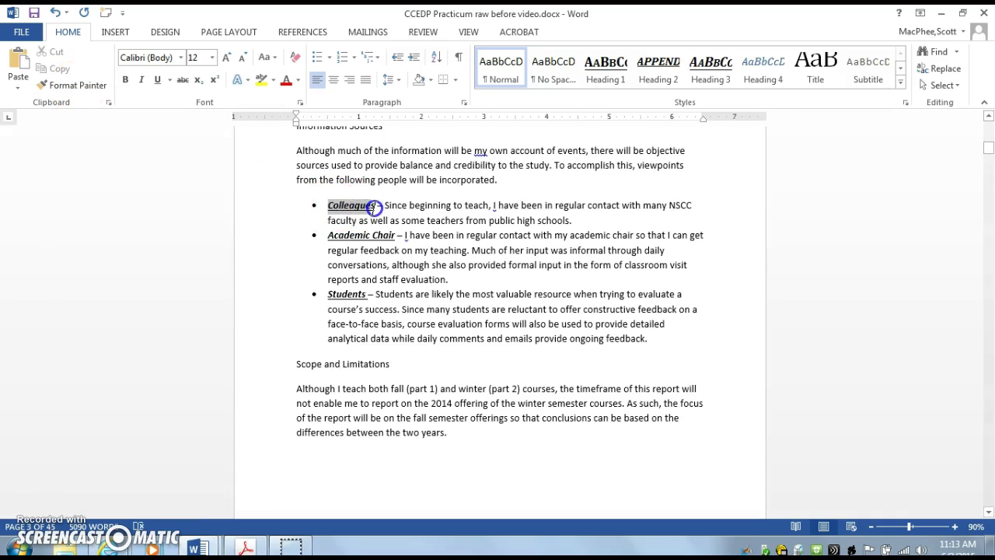
{"action": "left_click_drag", "start_coordinate": [375, 208], "coordinate": [375, 208]}
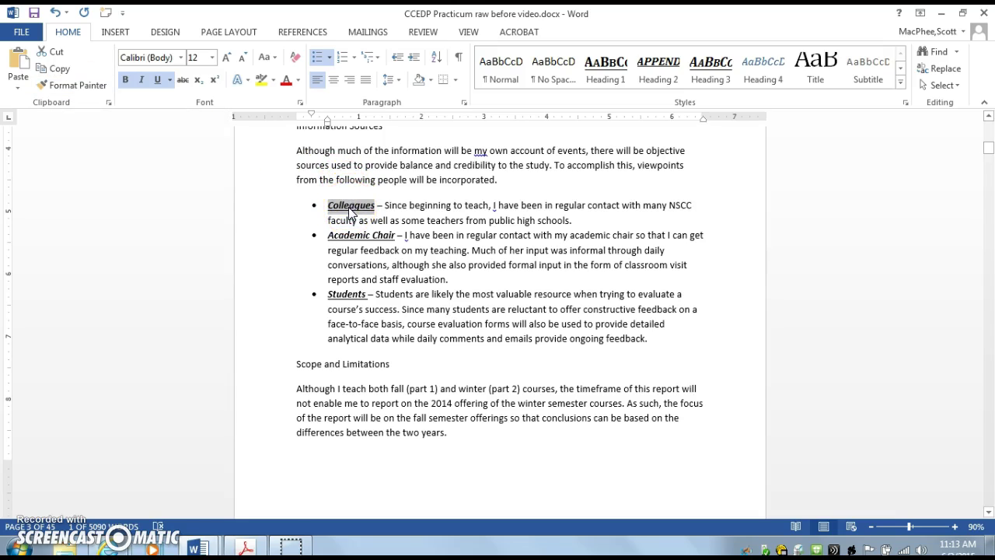
{"action": "left_click", "coordinate": [71, 87]}
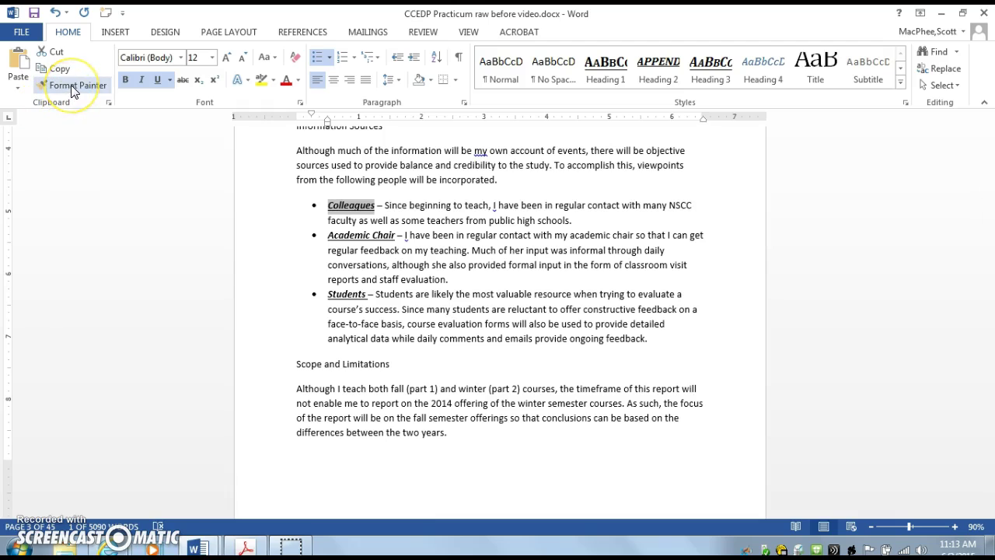
{"action": "left_click", "coordinate": [71, 87]}
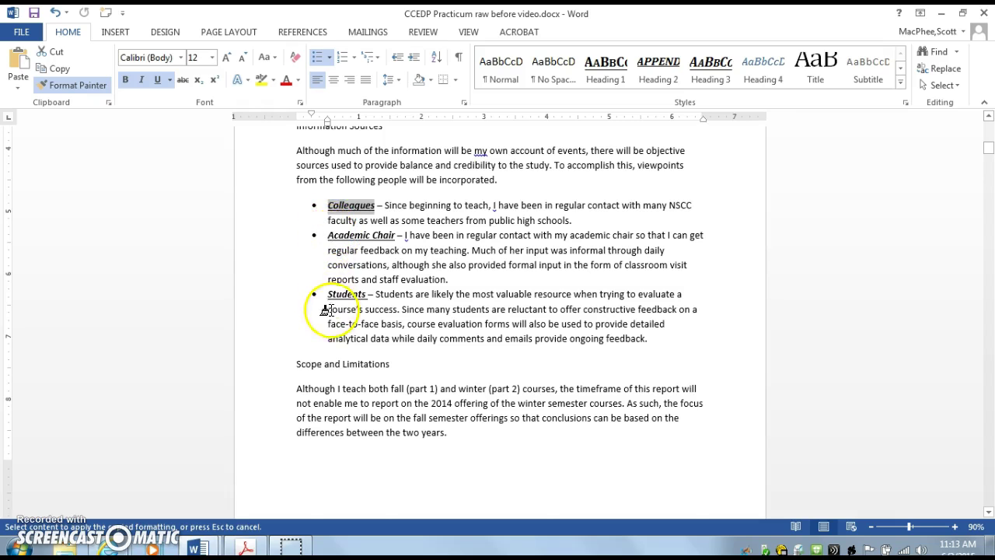
{"action": "scroll", "coordinate": [311, 311], "scroll_direction": "down", "scroll_amount": 6}
{"action": "scroll", "coordinate": [333, 310], "scroll_direction": "down", "scroll_amount": 20}
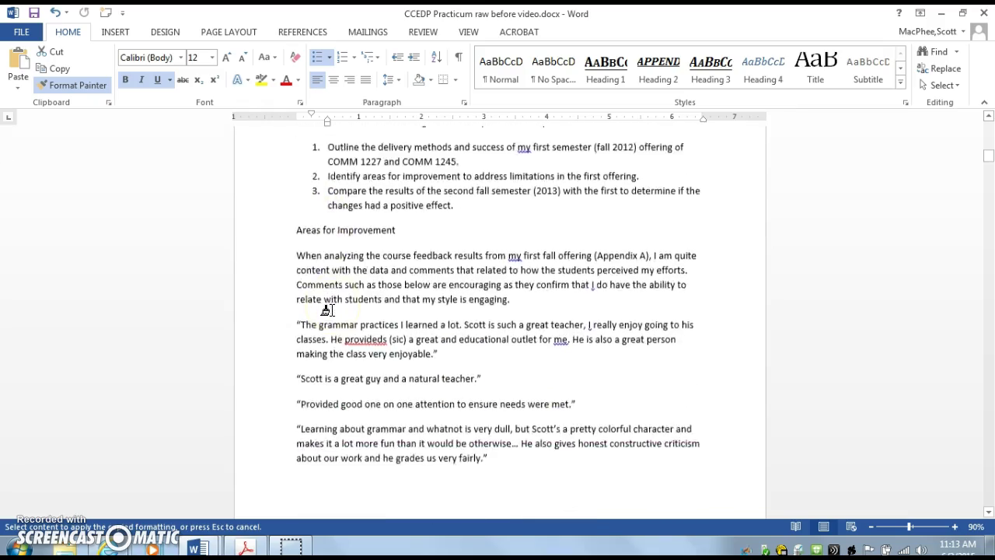
{"action": "scroll", "coordinate": [326, 309], "scroll_direction": "down", "scroll_amount": 20}
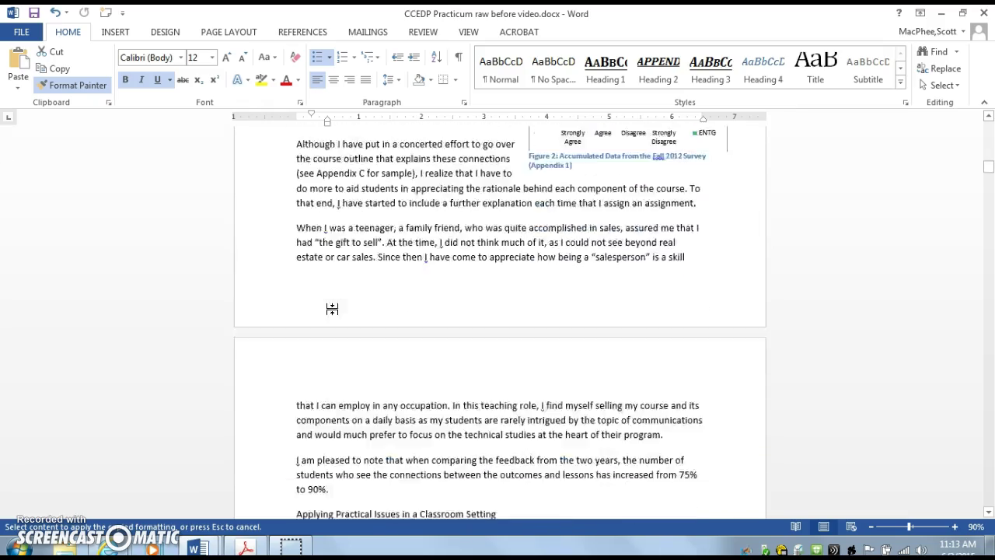
{"action": "scroll", "coordinate": [327, 310], "scroll_direction": "down", "scroll_amount": 3}
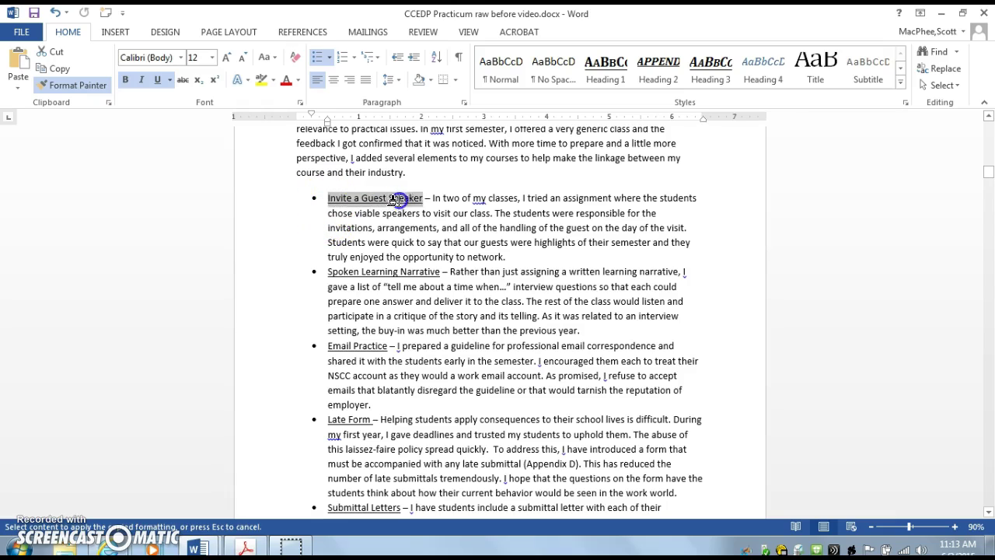
{"action": "left_click_drag", "start_coordinate": [410, 201], "coordinate": [416, 204]}
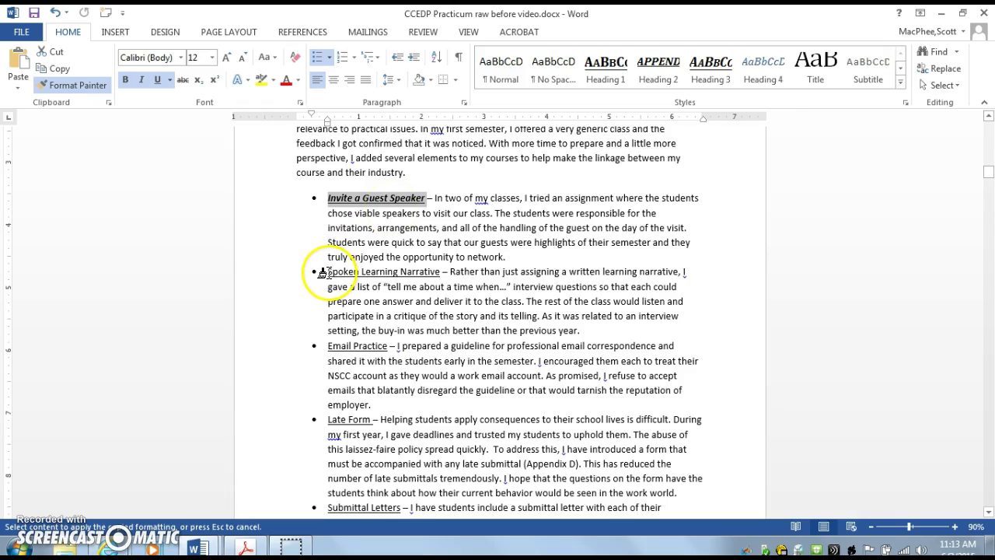
{"action": "left_click_drag", "start_coordinate": [322, 272], "coordinate": [441, 274]}
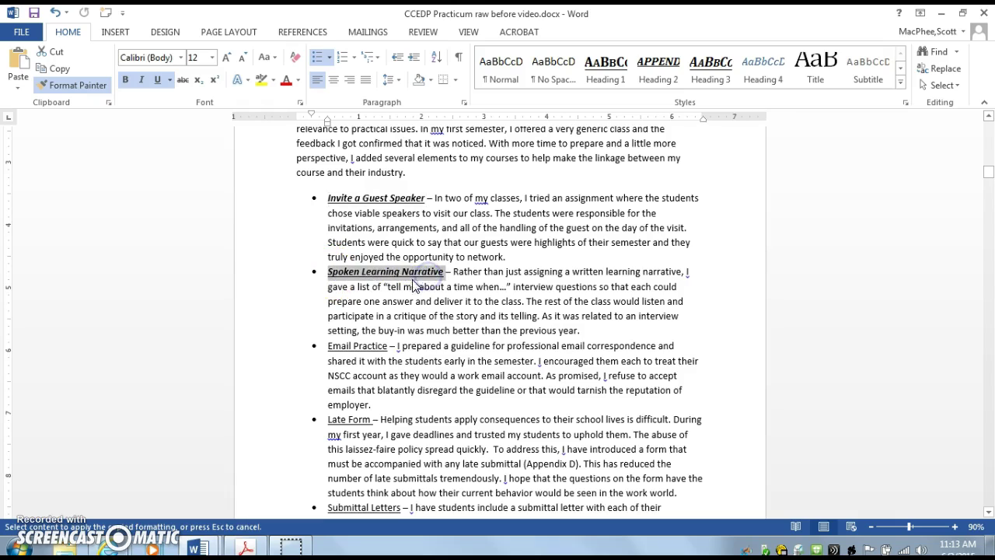
Paint the same formatting onto the Email Practice, Late Form and Submittal Letters bullet titles, and turn off Format Painter.
{"action": "left_click_drag", "start_coordinate": [321, 346], "coordinate": [386, 347]}
{"action": "scroll", "coordinate": [381, 342], "scroll_direction": "down", "scroll_amount": 2}
{"action": "left_click_drag", "start_coordinate": [327, 327], "coordinate": [371, 328]}
{"action": "scroll", "coordinate": [349, 340], "scroll_direction": "down", "scroll_amount": 3}
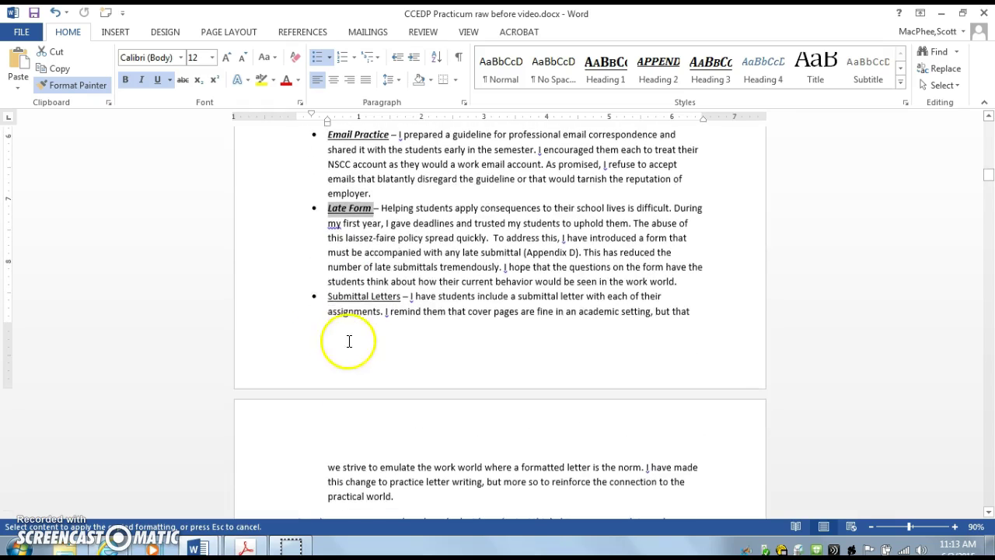
{"action": "left_click_drag", "start_coordinate": [327, 293], "coordinate": [401, 296]}
{"action": "scroll", "coordinate": [372, 332], "scroll_direction": "down", "scroll_amount": 3}
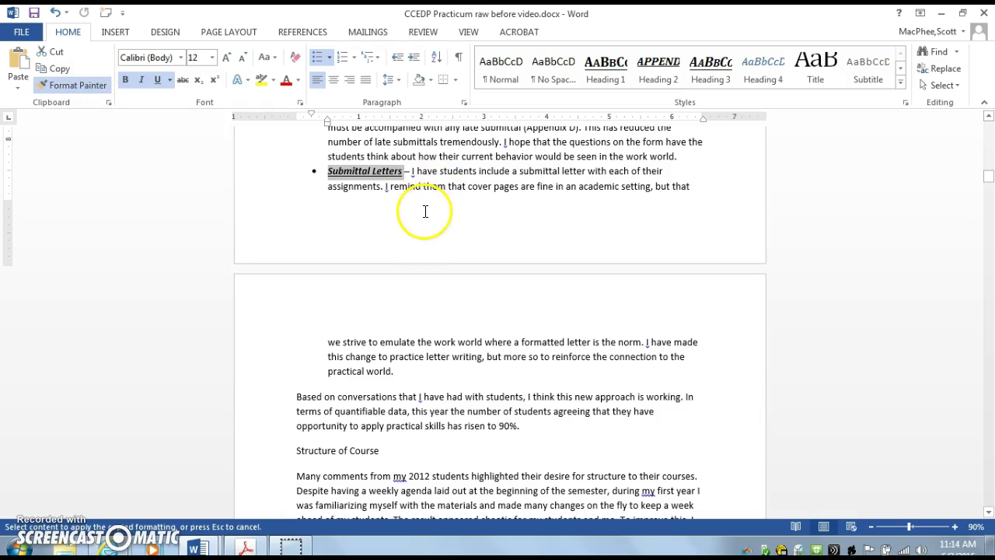
{"action": "scroll", "coordinate": [428, 190], "scroll_direction": "up", "scroll_amount": 5}
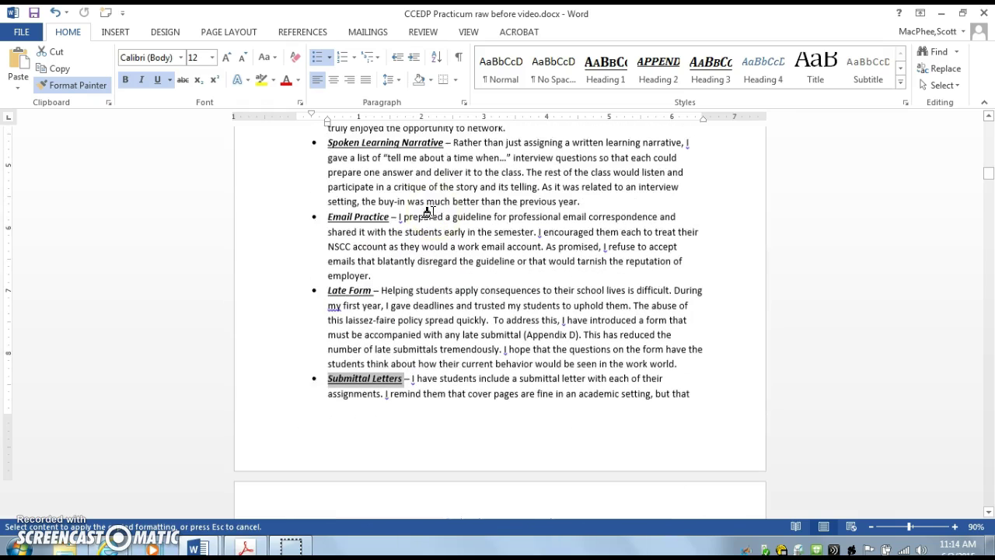
{"action": "scroll", "coordinate": [178, 205], "scroll_direction": "up", "scroll_amount": 2}
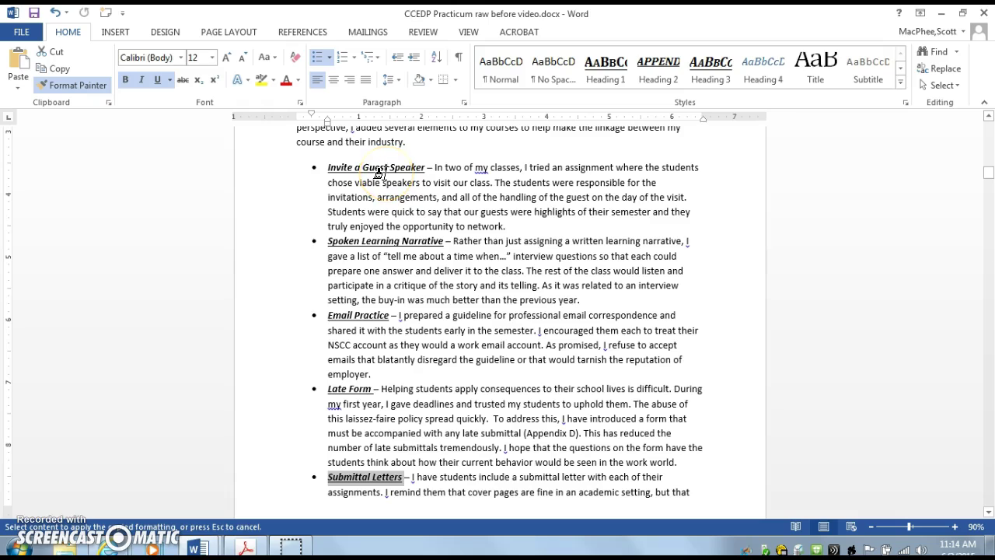
{"action": "left_click", "coordinate": [79, 85]}
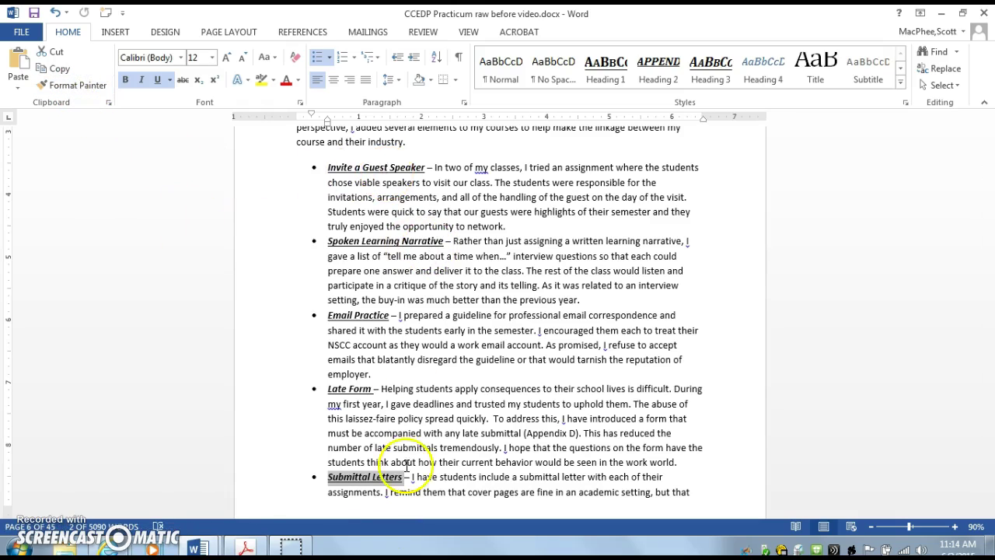
Remove the italic, underline and bold formatting from the Submittal Letters bullet title.
{"action": "left_click", "coordinate": [378, 476]}
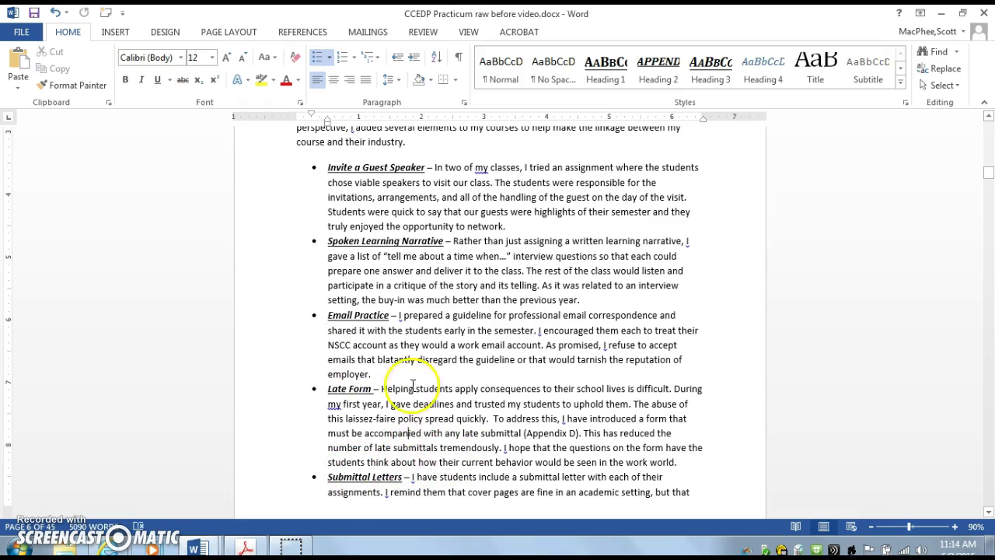
{"action": "left_click_drag", "start_coordinate": [404, 480], "coordinate": [364, 481]}
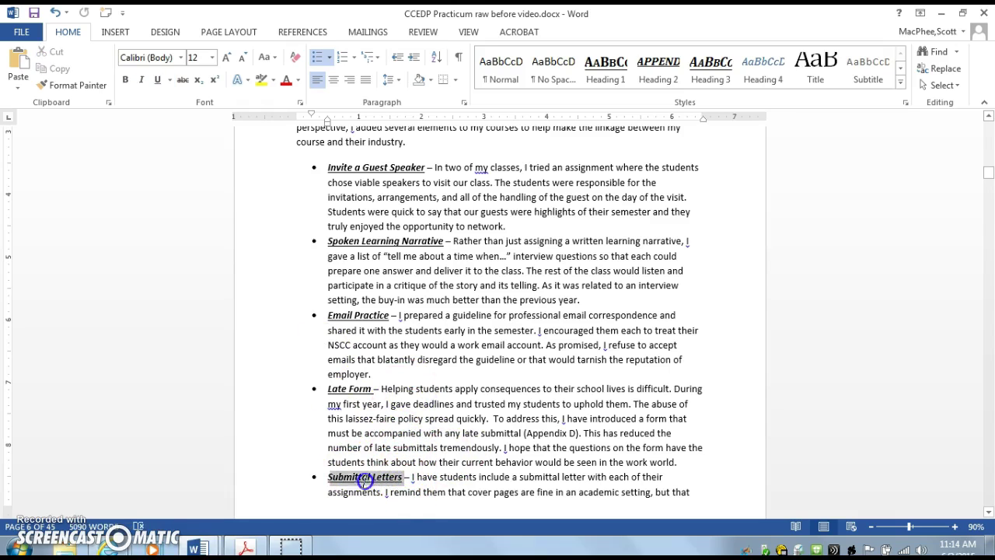
{"action": "left_click", "coordinate": [141, 80]}
{"action": "left_click", "coordinate": [157, 80]}
{"action": "left_click", "coordinate": [125, 80]}
{"action": "left_click", "coordinate": [531, 345]}
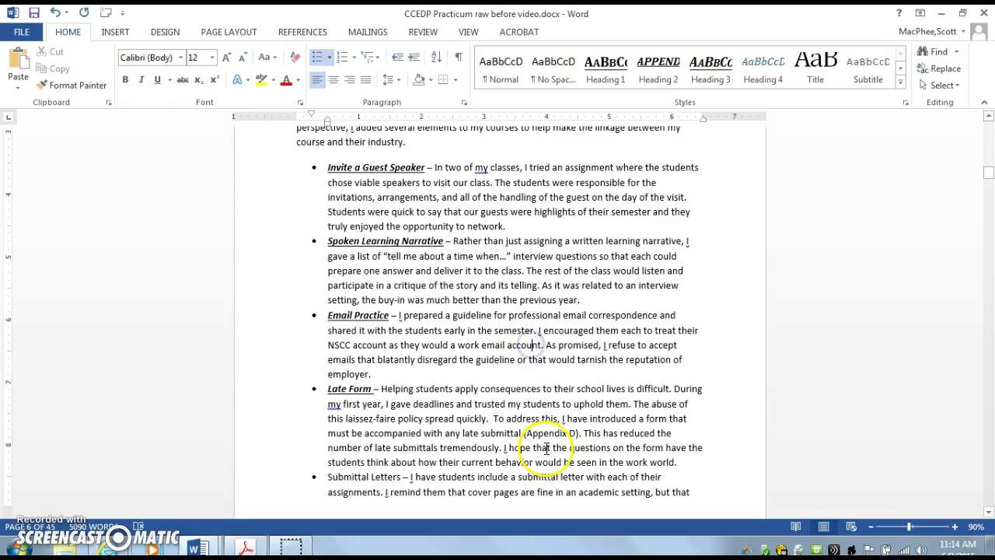
Apply the formatting of the Late Form title to the Submittal Letters title with Format Painter.
{"action": "scroll", "coordinate": [457, 365], "scroll_direction": "down", "scroll_amount": 3}
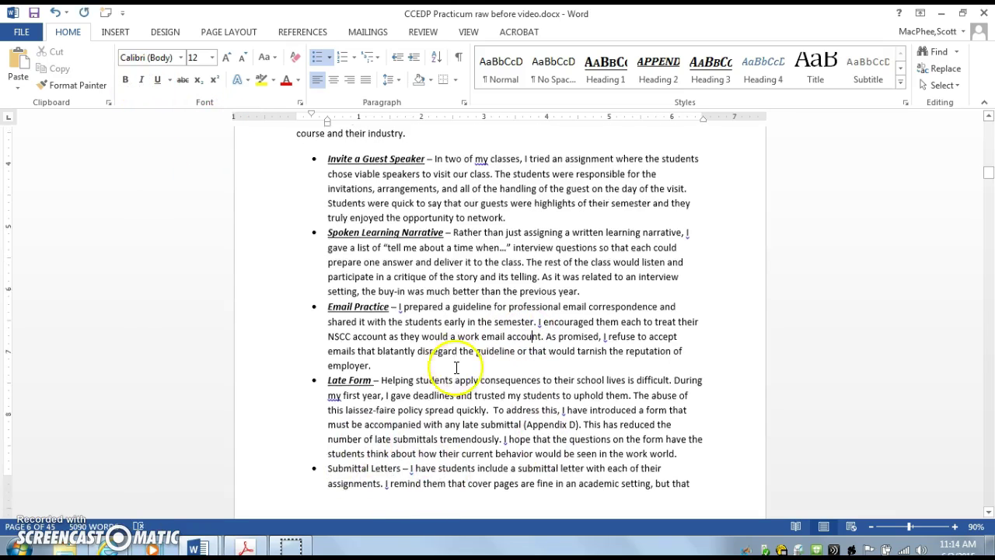
{"action": "scroll", "coordinate": [457, 365], "scroll_direction": "down", "scroll_amount": 2}
{"action": "scroll", "coordinate": [456, 366], "scroll_direction": "up", "scroll_amount": 2}
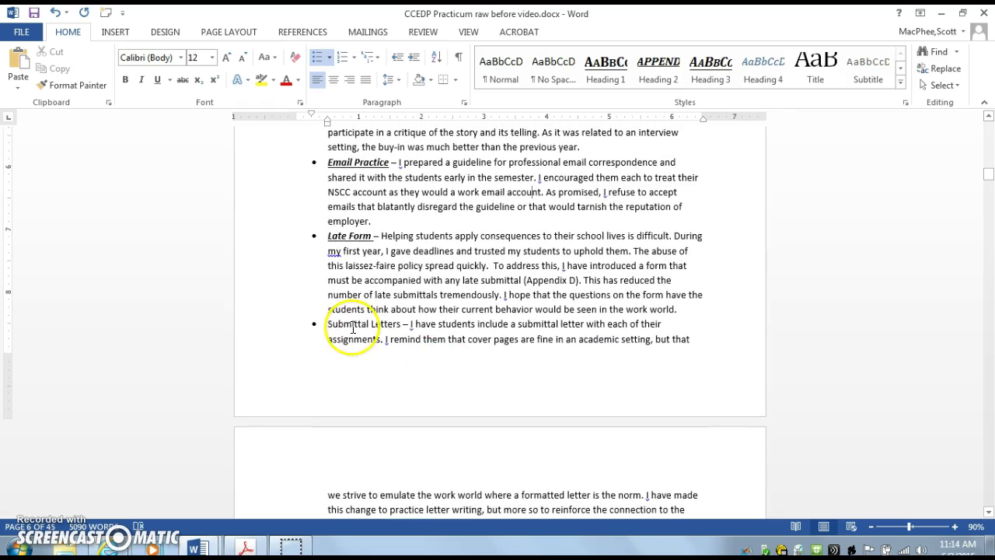
{"action": "left_click", "coordinate": [356, 236]}
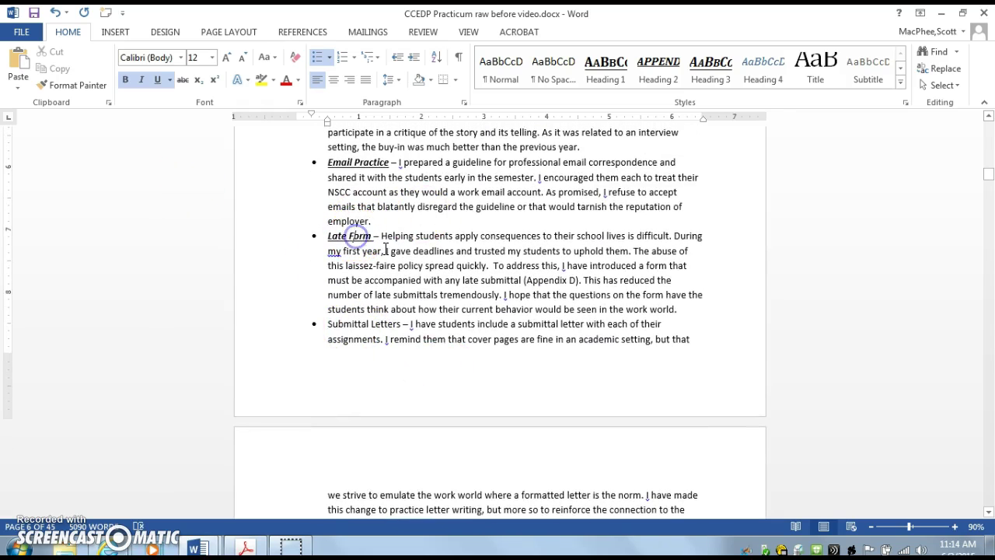
{"action": "left_click", "coordinate": [68, 89]}
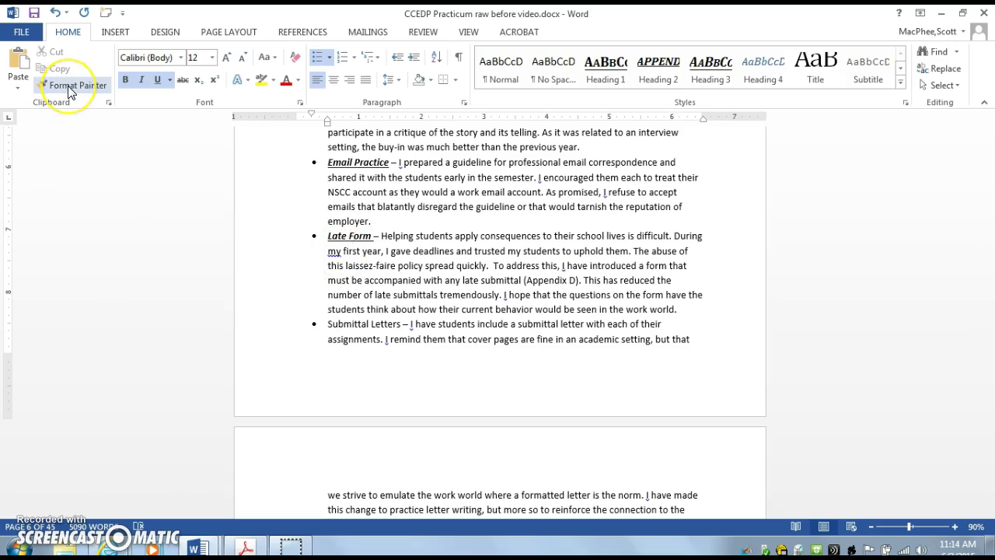
{"action": "left_click", "coordinate": [69, 87]}
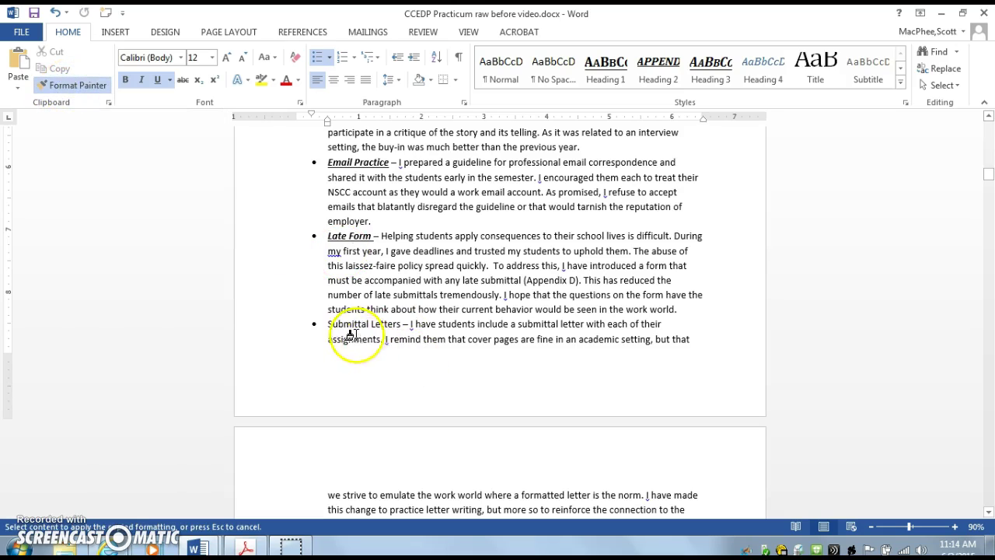
{"action": "left_click_drag", "start_coordinate": [321, 324], "coordinate": [401, 326]}
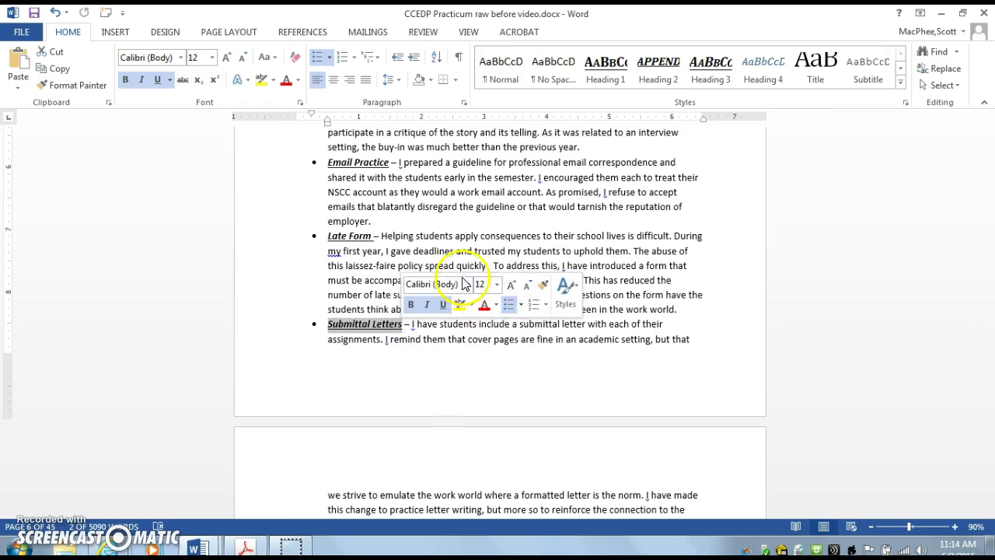
{"action": "left_click", "coordinate": [453, 263]}
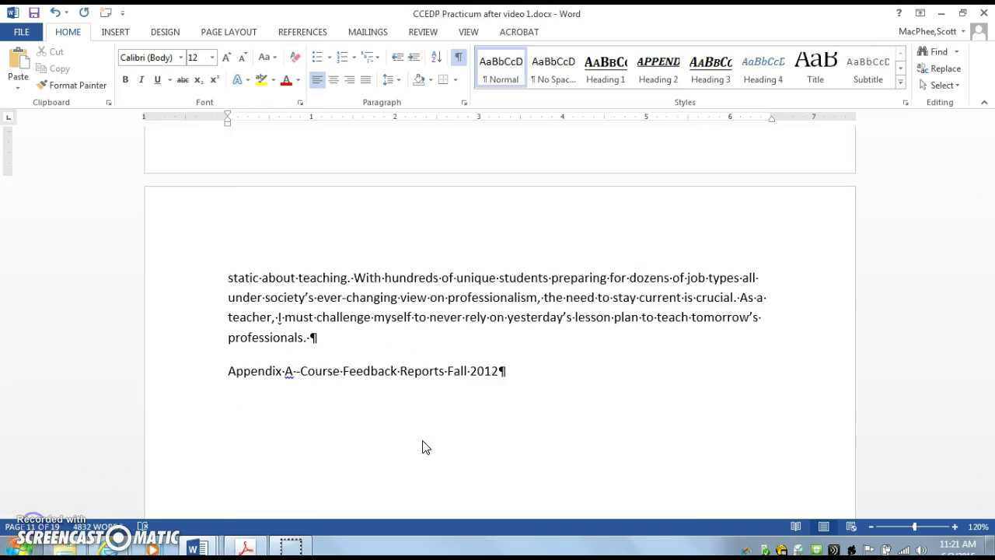
Insert empty paragraphs before the Appendix A heading until it moves to the start of the next page.
{"action": "left_click", "coordinate": [378, 411]}
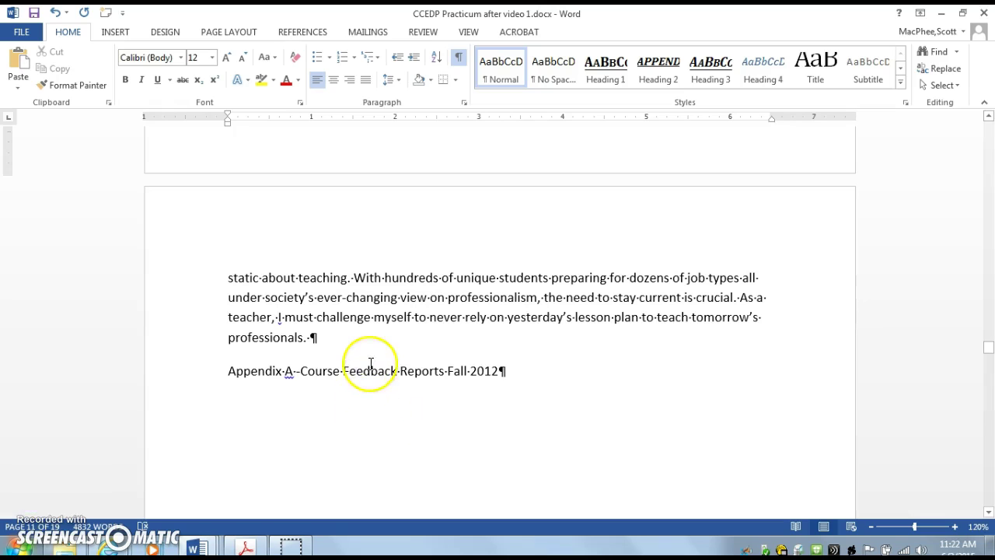
{"action": "scroll", "coordinate": [368, 364], "scroll_direction": "up", "scroll_amount": 7}
{"action": "scroll", "coordinate": [371, 364], "scroll_direction": "up", "scroll_amount": 3}
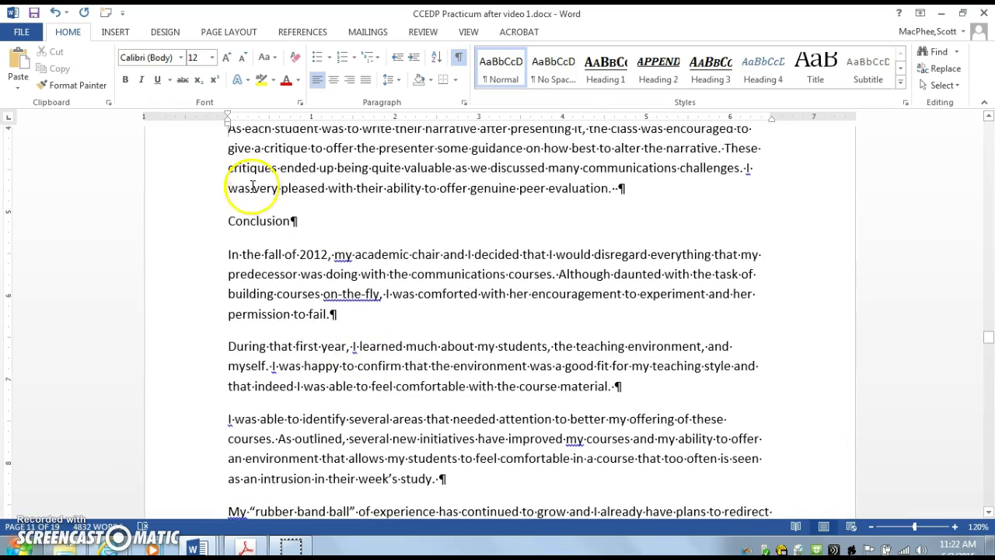
{"action": "scroll", "coordinate": [384, 433], "scroll_direction": "down", "scroll_amount": 9}
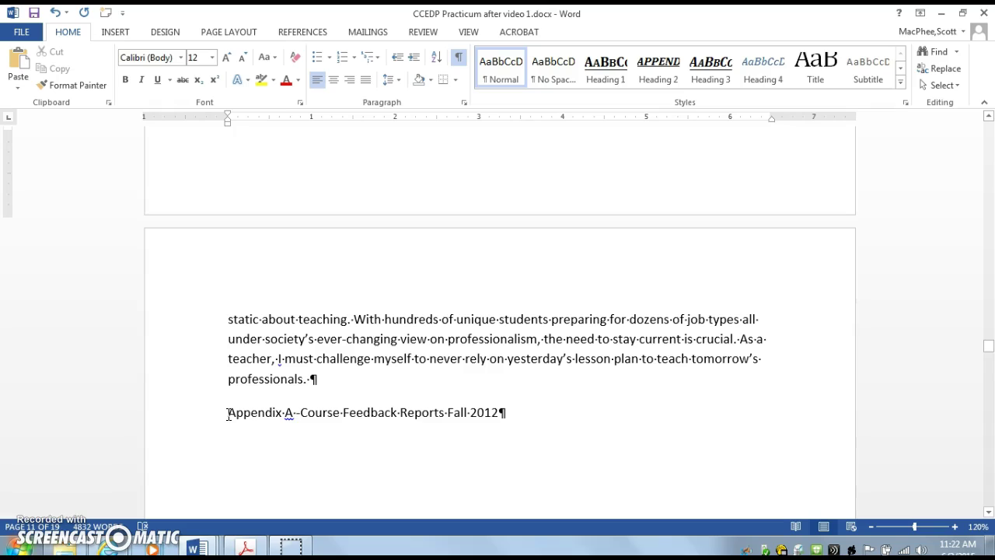
{"action": "left_click", "coordinate": [226, 414]}
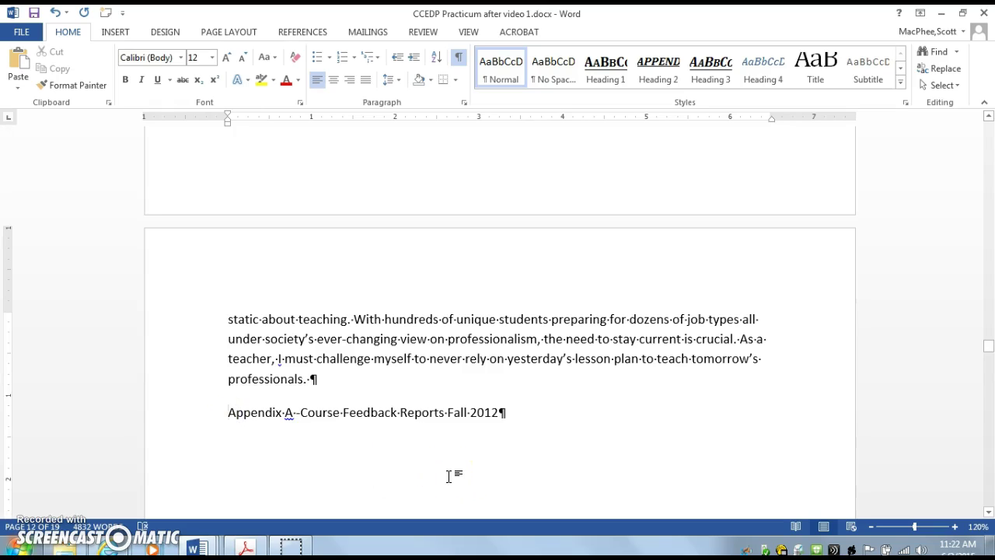
{"action": "key", "text": "Return"}
{"action": "key", "text": "Return"}
{"action": "key", "text": "Return"}
{"action": "key", "text": "Return"}
{"action": "key", "text": "Return"}
{"action": "key", "text": "Return"}
{"action": "key", "text": "Return"}
{"action": "key", "text": "Return"}
{"action": "key", "text": "Return"}
{"action": "key", "text": "Return"}
{"action": "key", "text": "Return"}
{"action": "key", "text": "Return"}
{"action": "key", "text": "Return"}
{"action": "key", "text": "Return"}
{"action": "key", "text": "Return"}
{"action": "key", "text": "Return"}
{"action": "key", "text": "Return"}
{"action": "key", "text": "Return"}
{"action": "key", "text": "Return"}
{"action": "key", "text": "Return"}
{"action": "key", "text": "Return"}
{"action": "key", "text": "Return"}
{"action": "key", "text": "Return"}
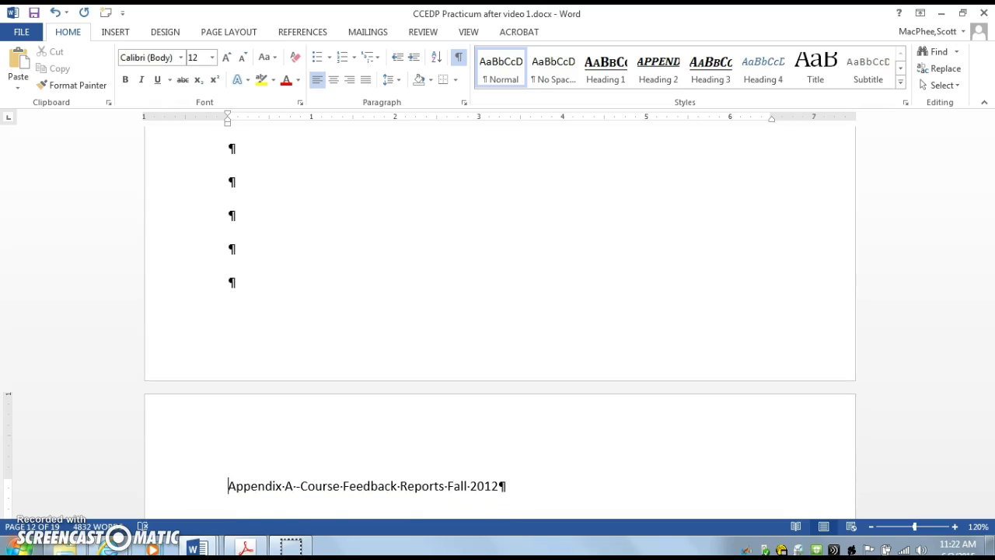
Hide the formatting marks in the document.
{"action": "scroll", "coordinate": [347, 311], "scroll_direction": "up", "scroll_amount": 2}
{"action": "scroll", "coordinate": [347, 312], "scroll_direction": "up", "scroll_amount": 3}
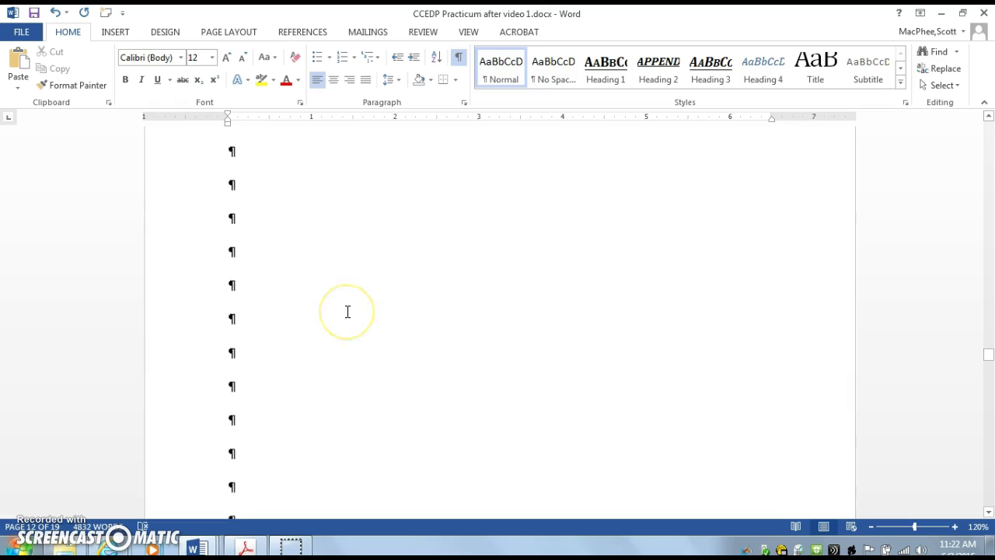
{"action": "left_click", "coordinate": [456, 59]}
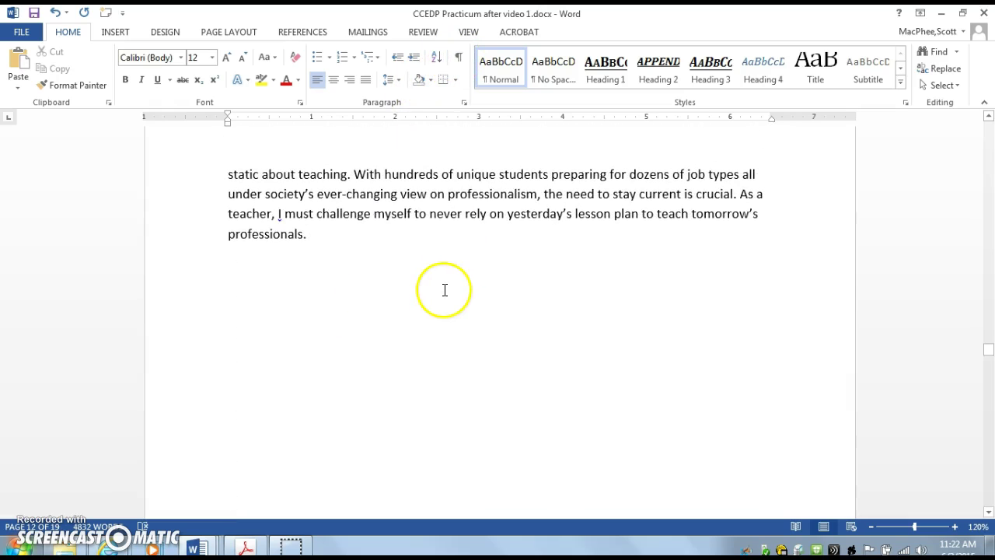
Duplicate the first paragraph of the Conclusion section directly below itself and remove the extra empty paragraph after the copy.
{"action": "left_click", "coordinate": [459, 264]}
{"action": "scroll", "coordinate": [460, 264], "scroll_direction": "up", "scroll_amount": 6}
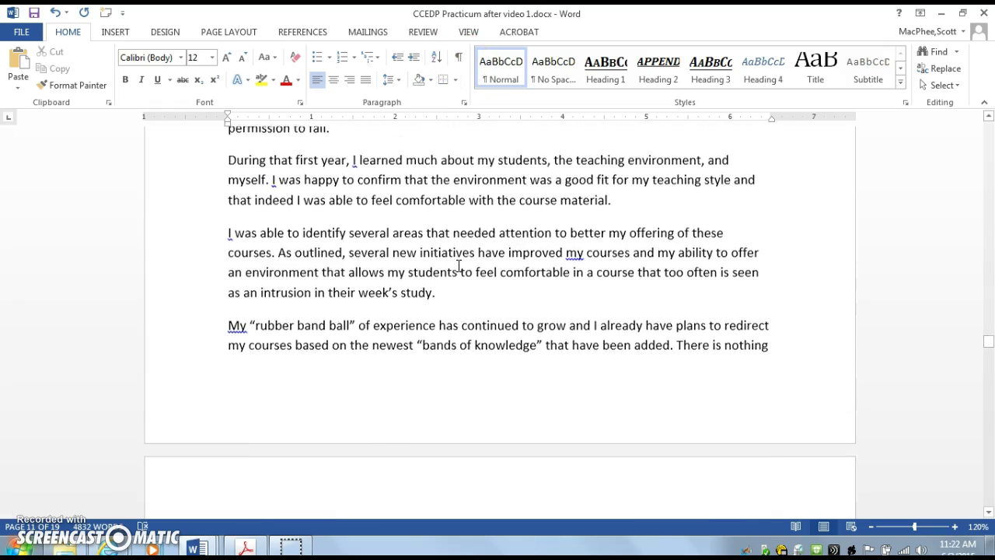
{"action": "scroll", "coordinate": [459, 266], "scroll_direction": "up", "scroll_amount": 4}
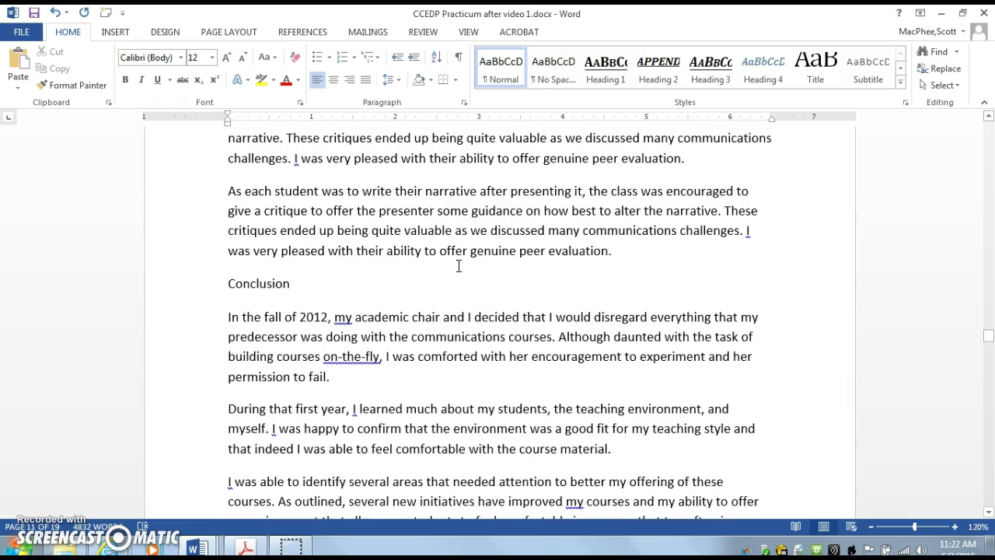
{"action": "scroll", "coordinate": [458, 266], "scroll_direction": "down", "scroll_amount": 1}
{"action": "left_click_drag", "start_coordinate": [229, 277], "coordinate": [323, 332]}
{"action": "key", "text": "ctrl+c"}
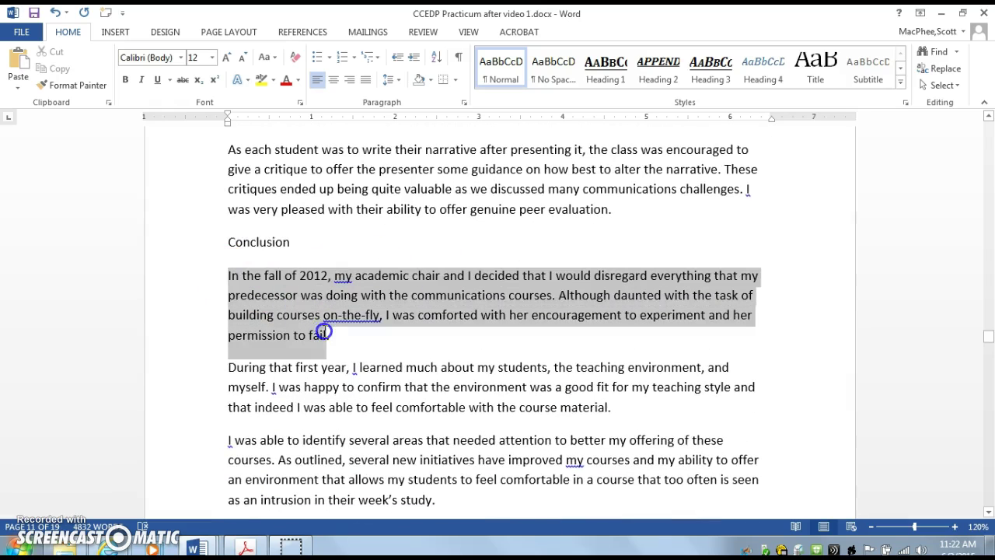
{"action": "left_click", "coordinate": [362, 352]}
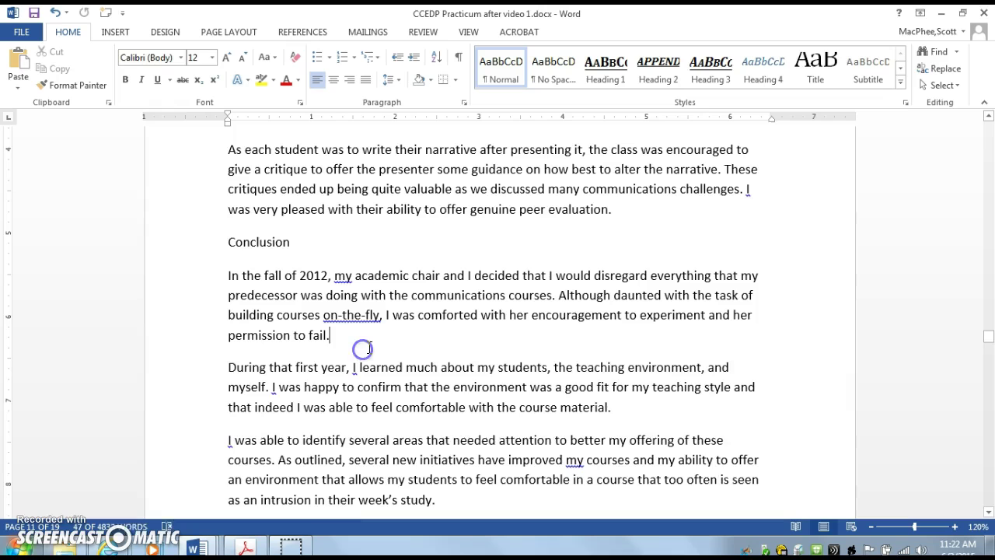
{"action": "key", "text": "Return"}
{"action": "key", "text": "ctrl+v"}
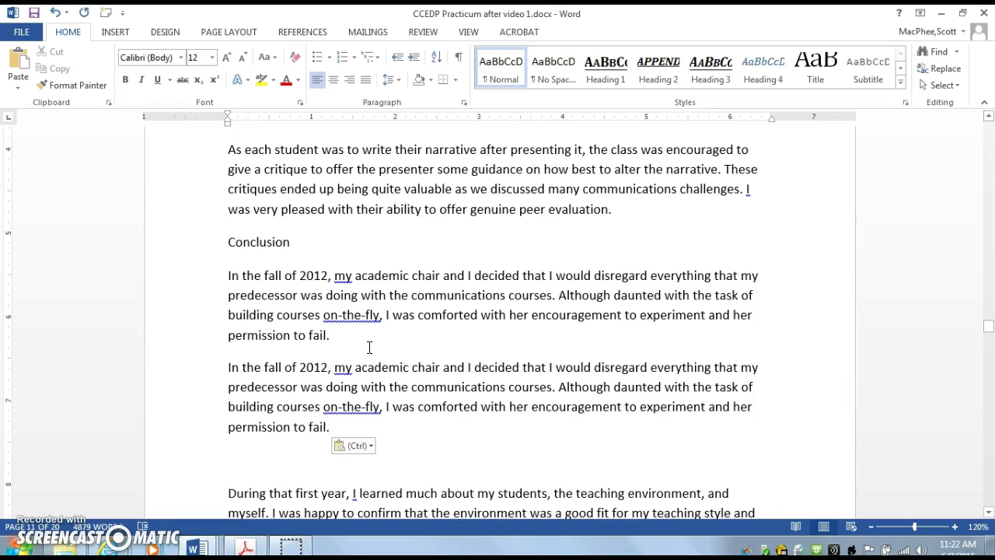
{"action": "key", "text": "Delete"}
Show the formatting marks around the end of the Conclusion and the Appendix A heading.
{"action": "scroll", "coordinate": [378, 340], "scroll_direction": "down", "scroll_amount": 15}
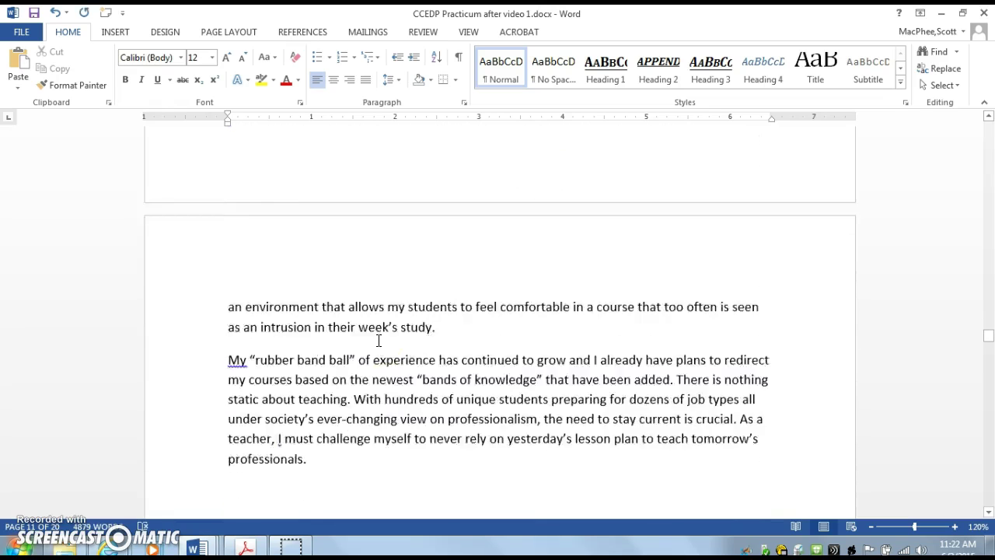
{"action": "scroll", "coordinate": [378, 339], "scroll_direction": "down", "scroll_amount": 10}
{"action": "left_click", "coordinate": [349, 342]}
{"action": "scroll", "coordinate": [326, 338], "scroll_direction": "up", "scroll_amount": 3}
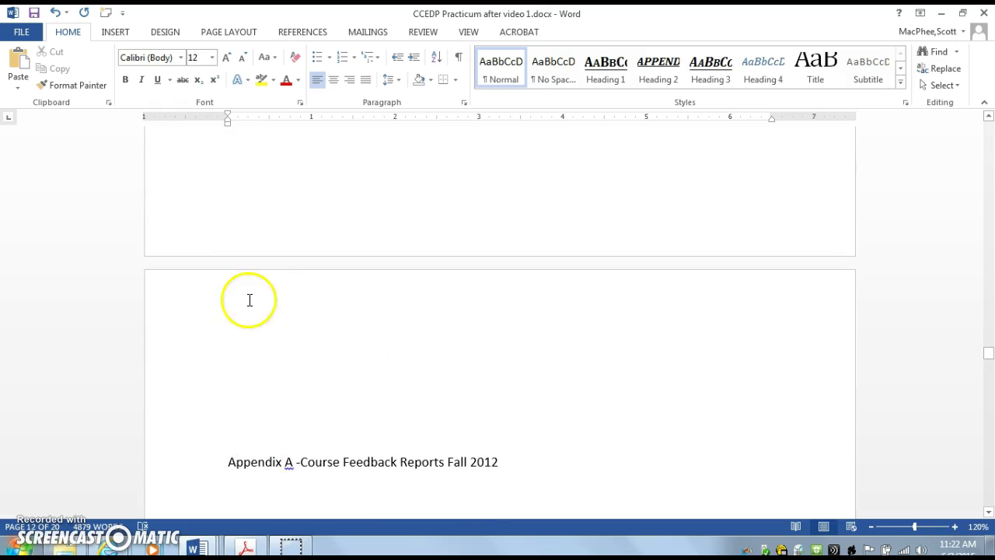
{"action": "left_click", "coordinate": [459, 62]}
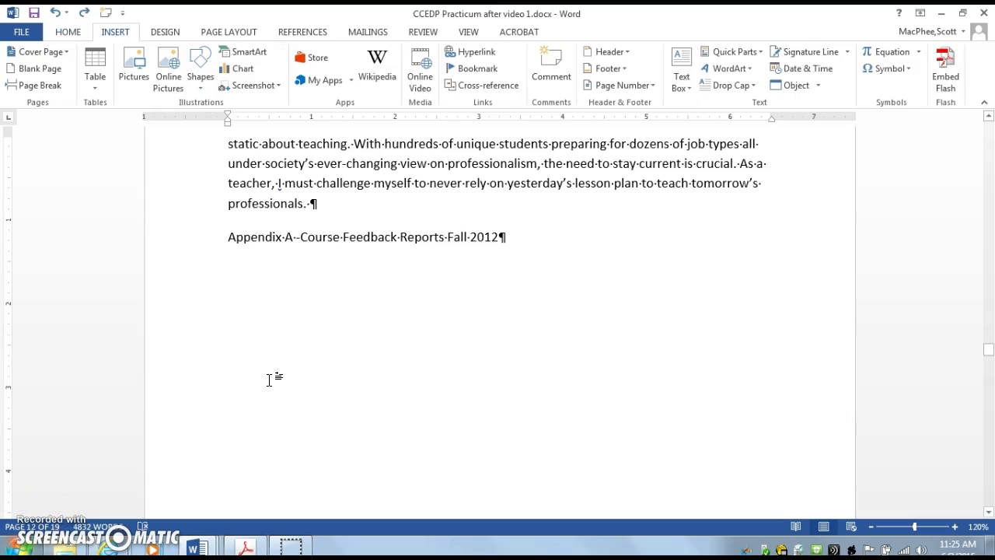
Insert a page break directly before the Appendix A - Course Feedback Reports Fall 2012 heading.
{"action": "left_click", "coordinate": [230, 244]}
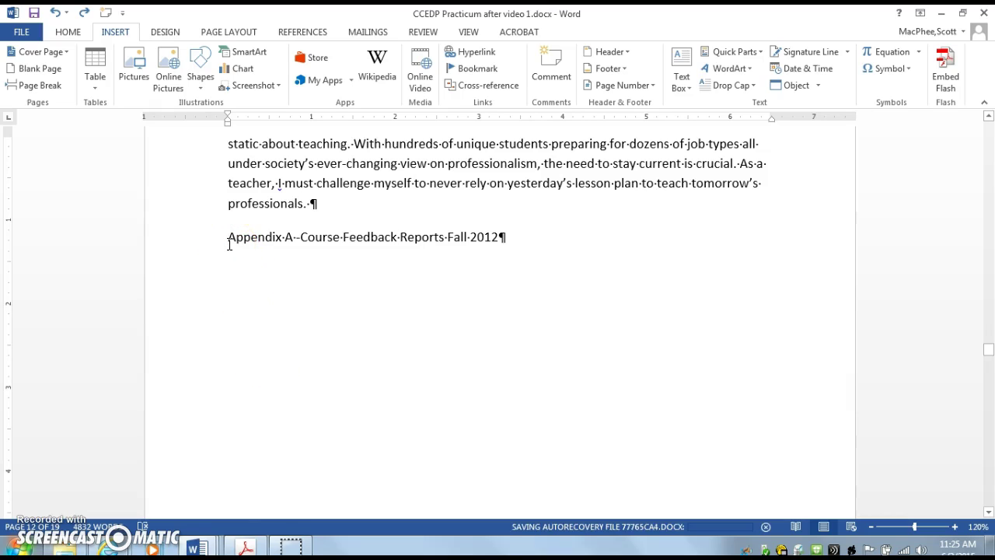
{"action": "left_click", "coordinate": [210, 241]}
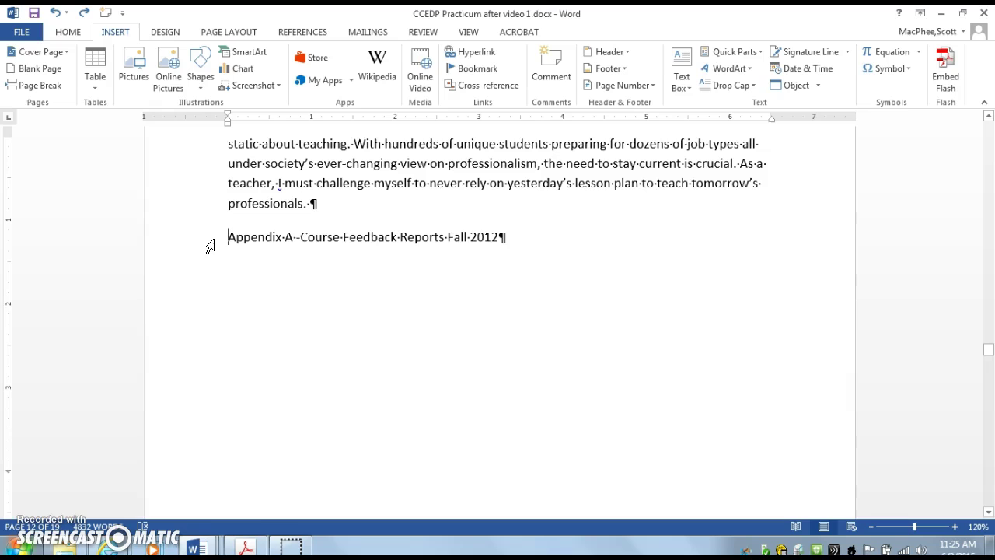
{"action": "key", "text": "ctrl+Return"}
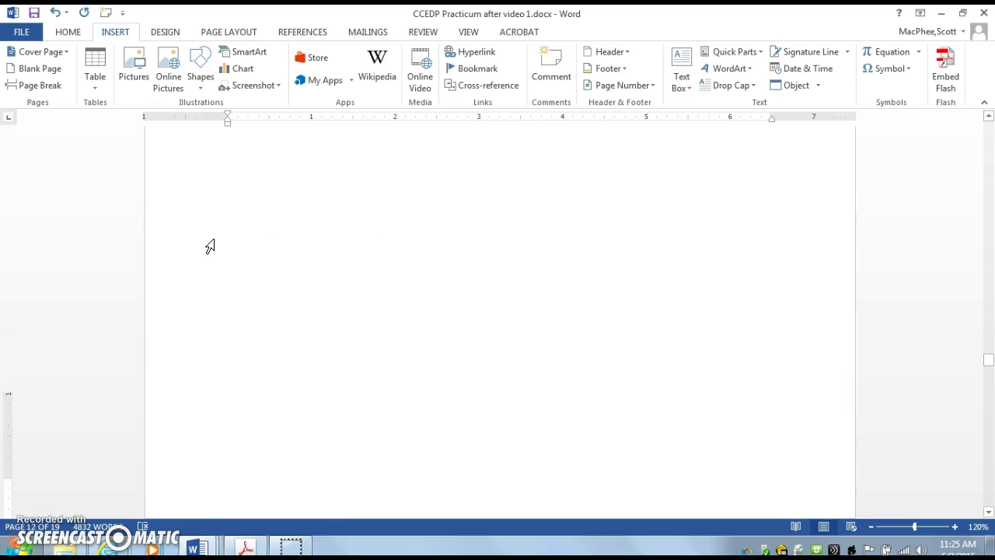
{"action": "scroll", "coordinate": [318, 243], "scroll_direction": "down", "scroll_amount": 3}
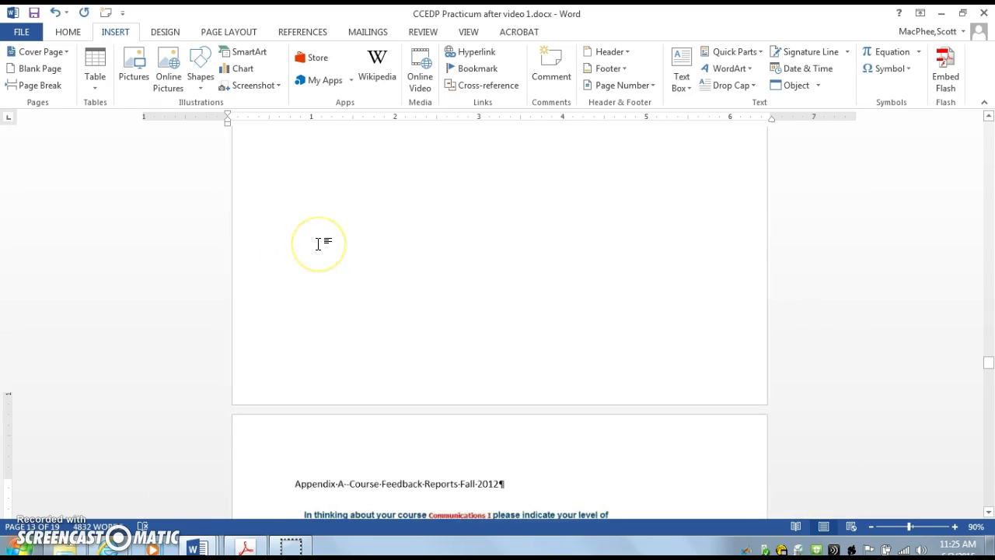
{"action": "scroll", "coordinate": [317, 243], "scroll_direction": "up", "scroll_amount": 3}
{"action": "scroll", "coordinate": [314, 243], "scroll_direction": "up", "scroll_amount": 4}
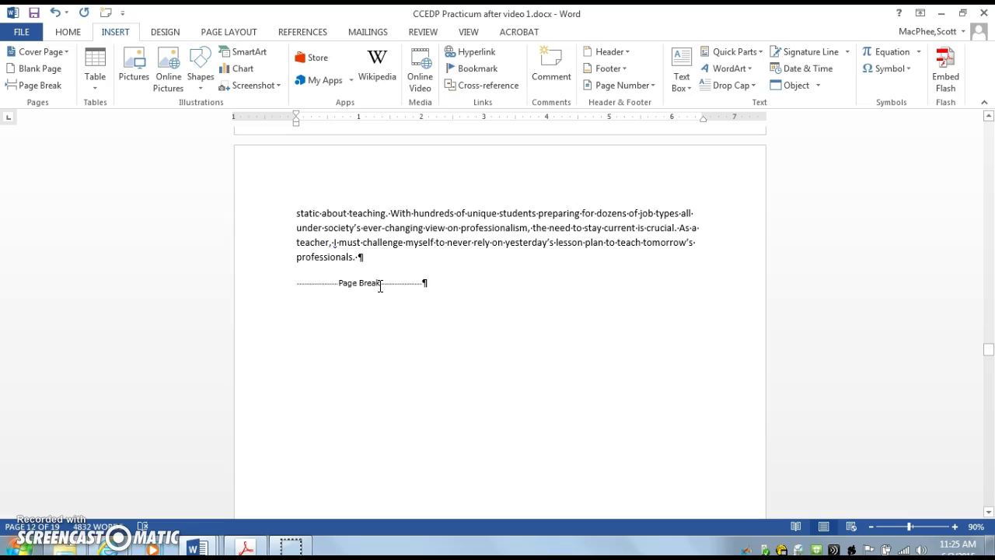
{"action": "scroll", "coordinate": [380, 286], "scroll_direction": "down", "scroll_amount": 10}
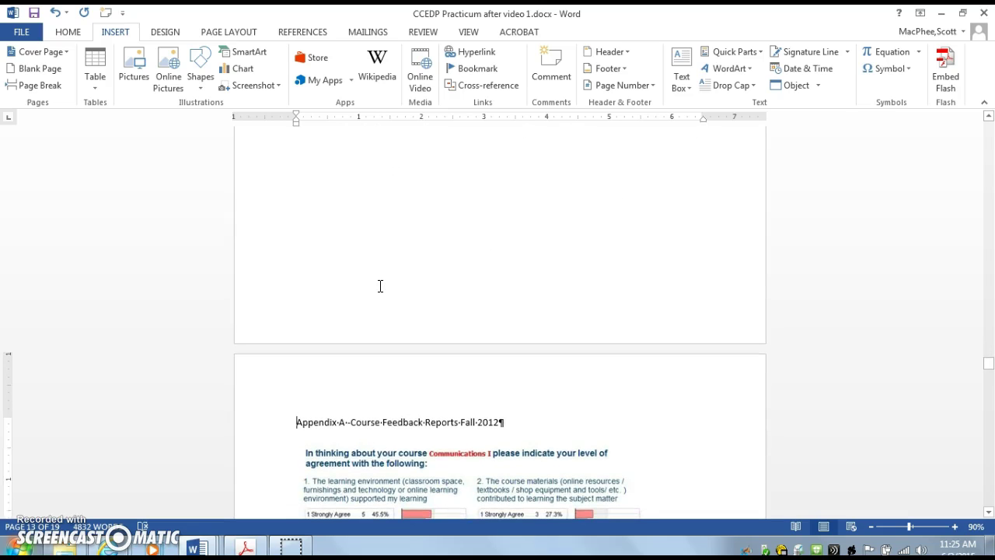
{"action": "scroll", "coordinate": [346, 378], "scroll_direction": "up", "scroll_amount": 5}
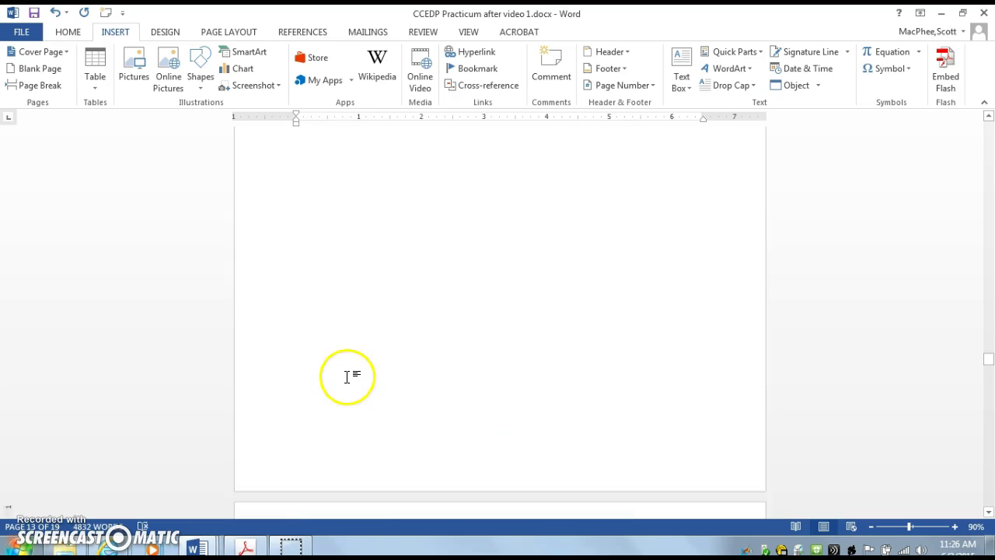
{"action": "scroll", "coordinate": [346, 376], "scroll_direction": "up", "scroll_amount": 3}
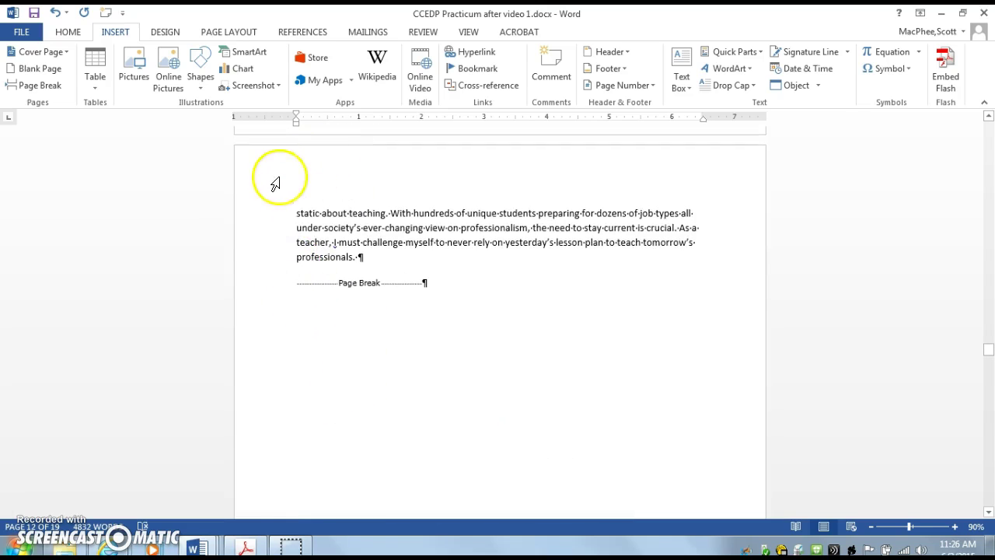
Add a new paragraph reading "More text" after the last Conclusion paragraph, above the page break.
{"action": "left_click", "coordinate": [362, 257]}
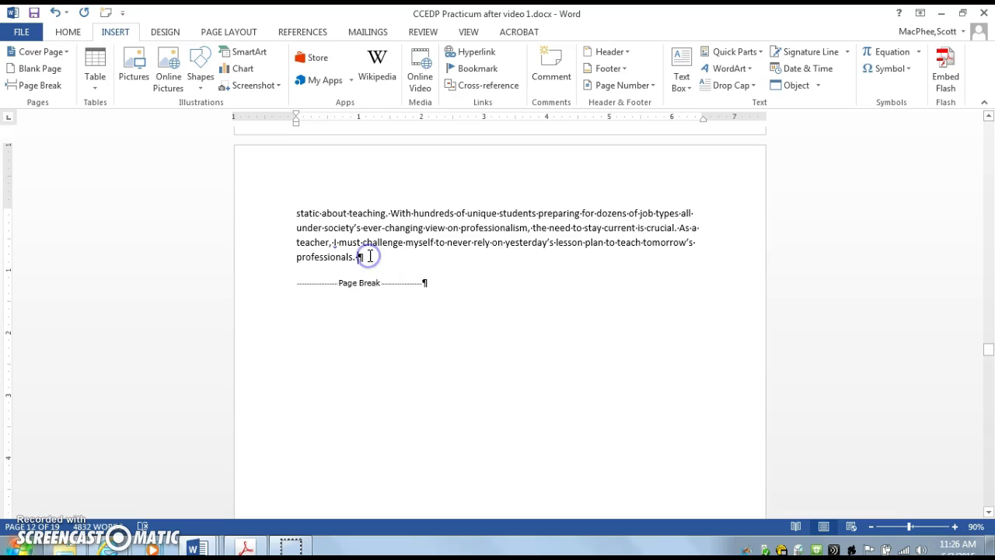
{"action": "key", "text": "Return"}
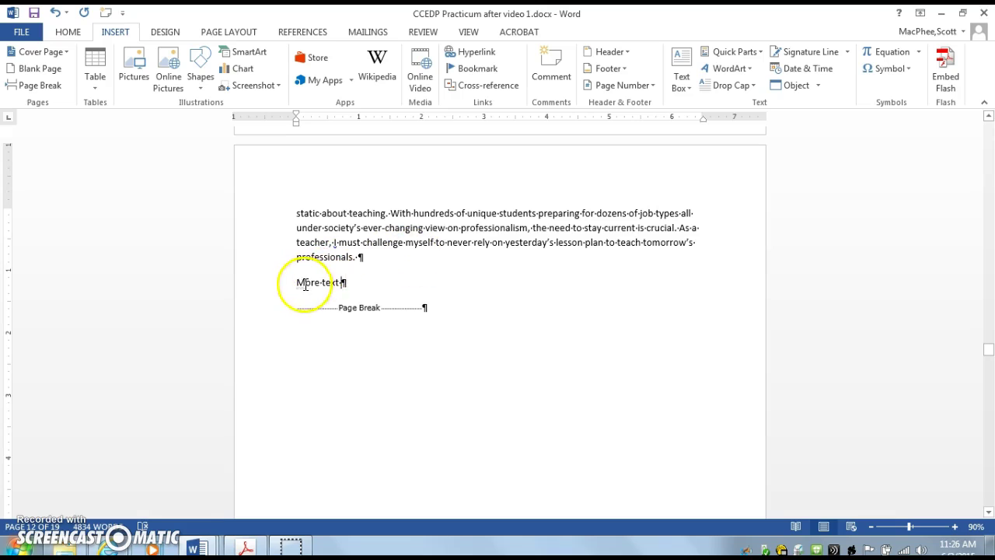
{"action": "scroll", "coordinate": [358, 359], "scroll_direction": "down", "scroll_amount": 10}
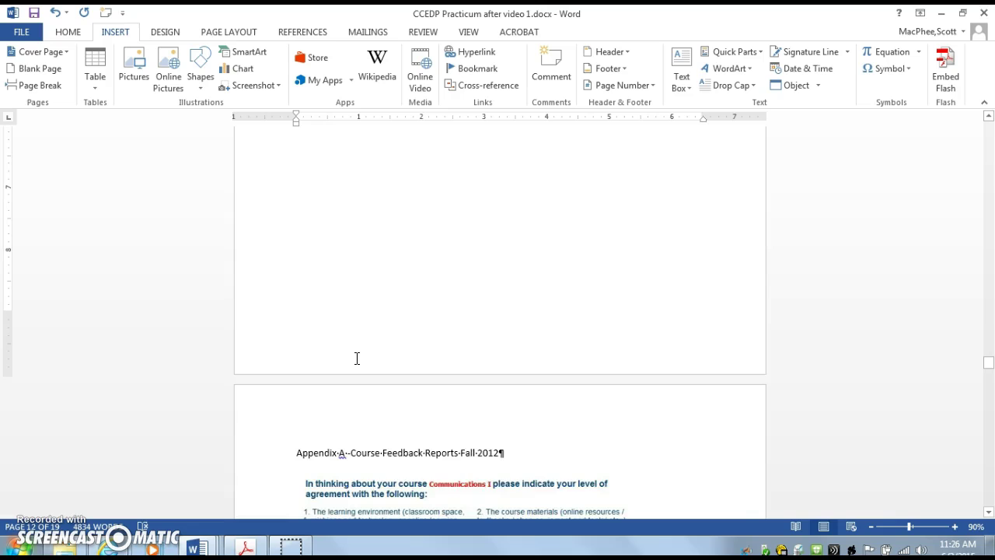
{"action": "scroll", "coordinate": [357, 358], "scroll_direction": "up", "scroll_amount": 3}
{"action": "scroll", "coordinate": [354, 358], "scroll_direction": "up", "scroll_amount": 5}
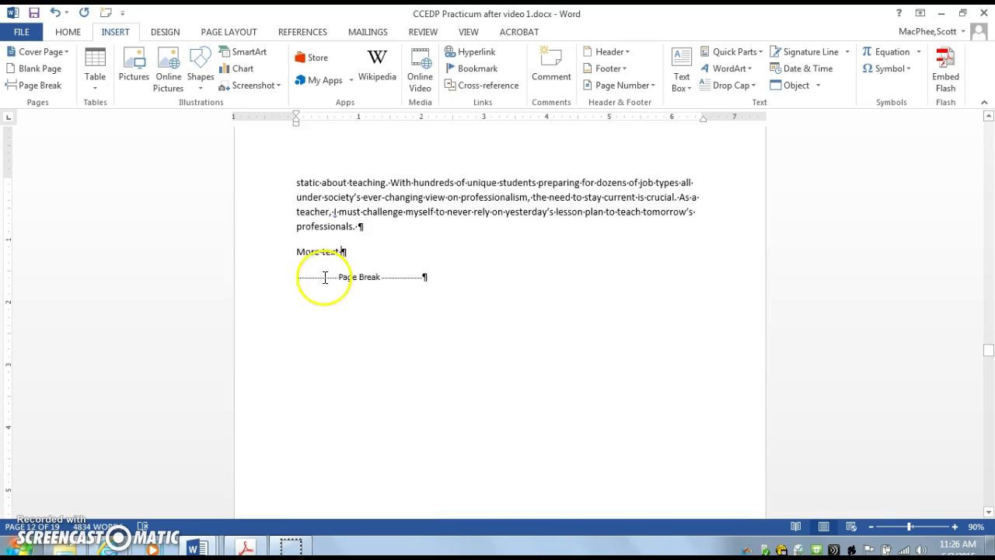
Delete the page break before the Appendix A heading and insert a new page break in the same place.
{"action": "left_click", "coordinate": [300, 277]}
{"action": "key", "text": "Delete"}
{"action": "key", "text": "Delete"}
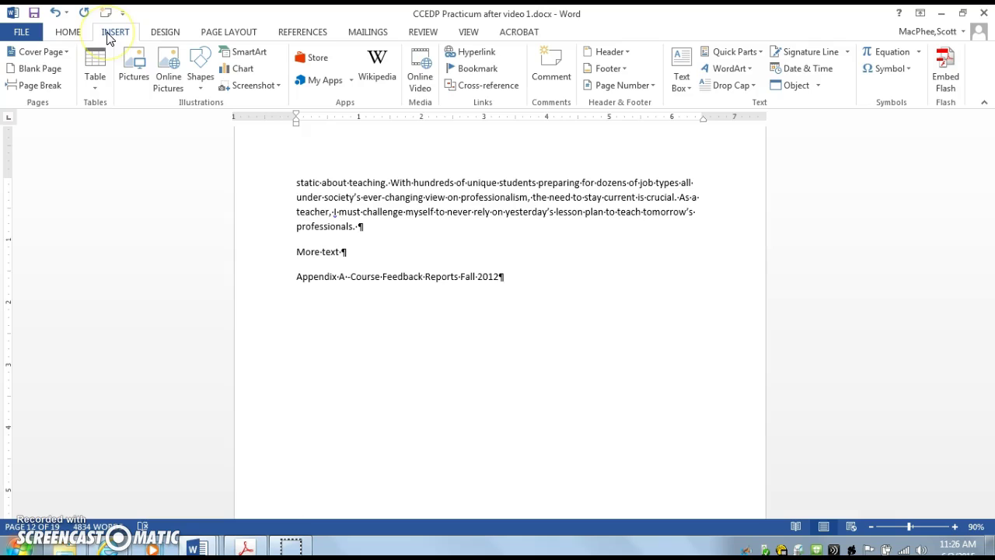
{"action": "left_click", "coordinate": [37, 85]}
{"action": "scroll", "coordinate": [400, 269], "scroll_direction": "up", "scroll_amount": 5}
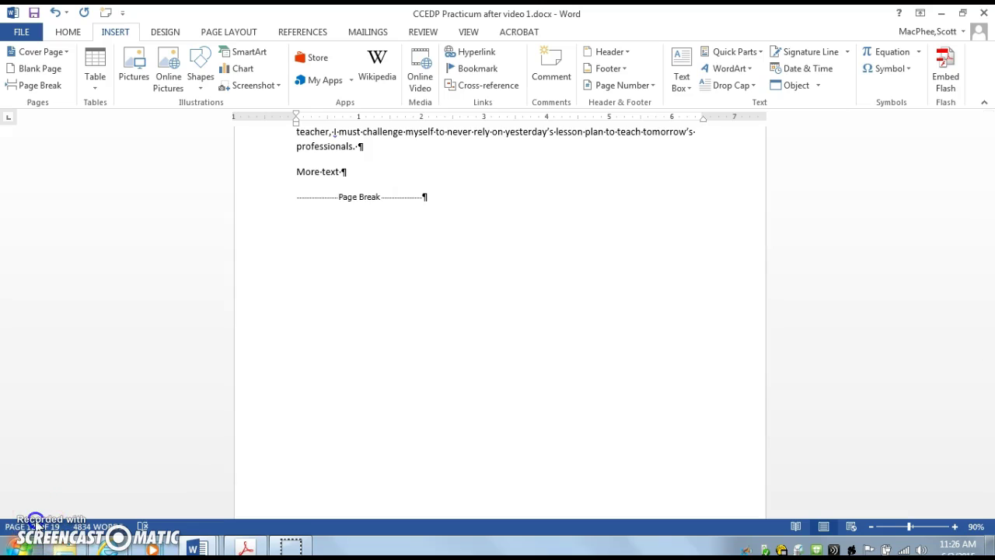
{"action": "scroll", "coordinate": [37, 525], "scroll_direction": "up", "scroll_amount": 5}
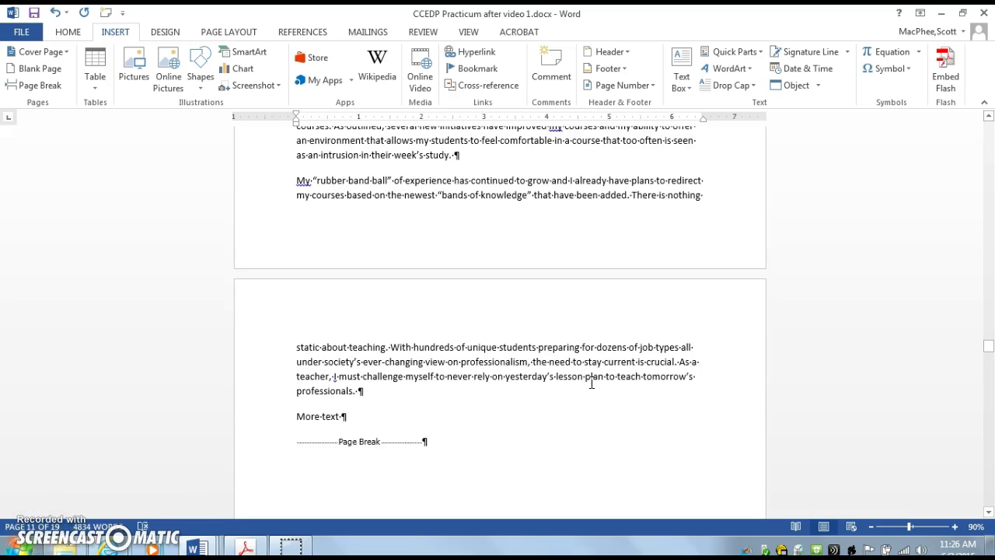